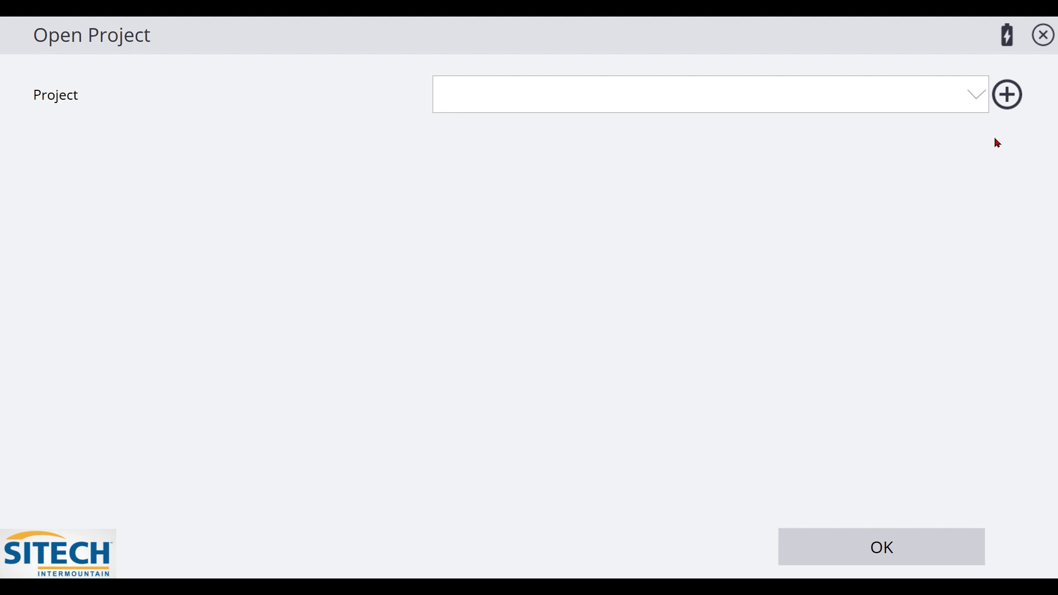
- Start a new project and name it 'SITECH Intermountain Training'
{"action": "left_click", "coordinate": [976, 98]}
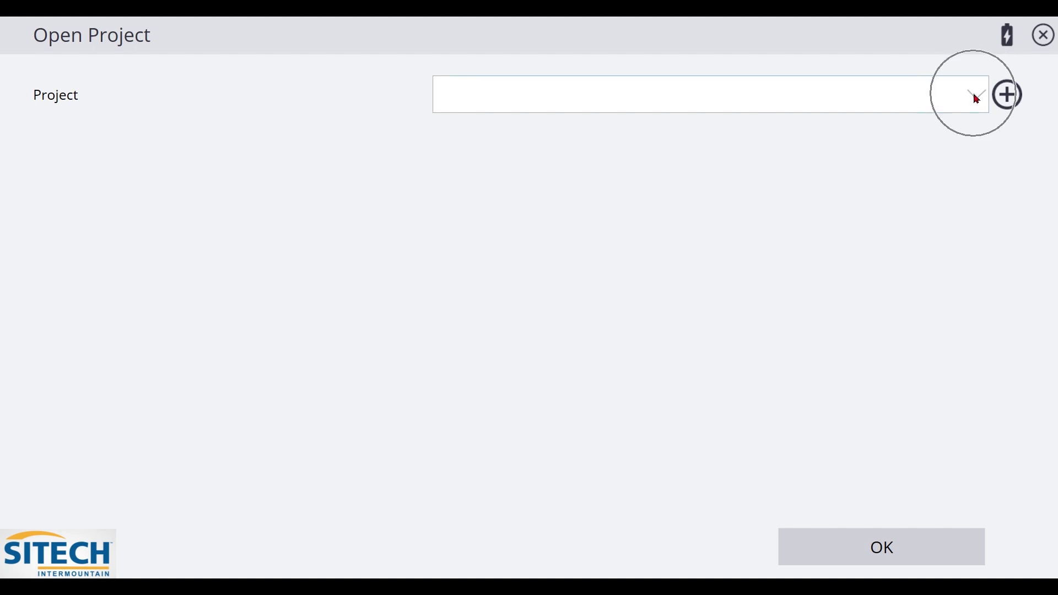
{"action": "left_click", "coordinate": [1013, 101]}
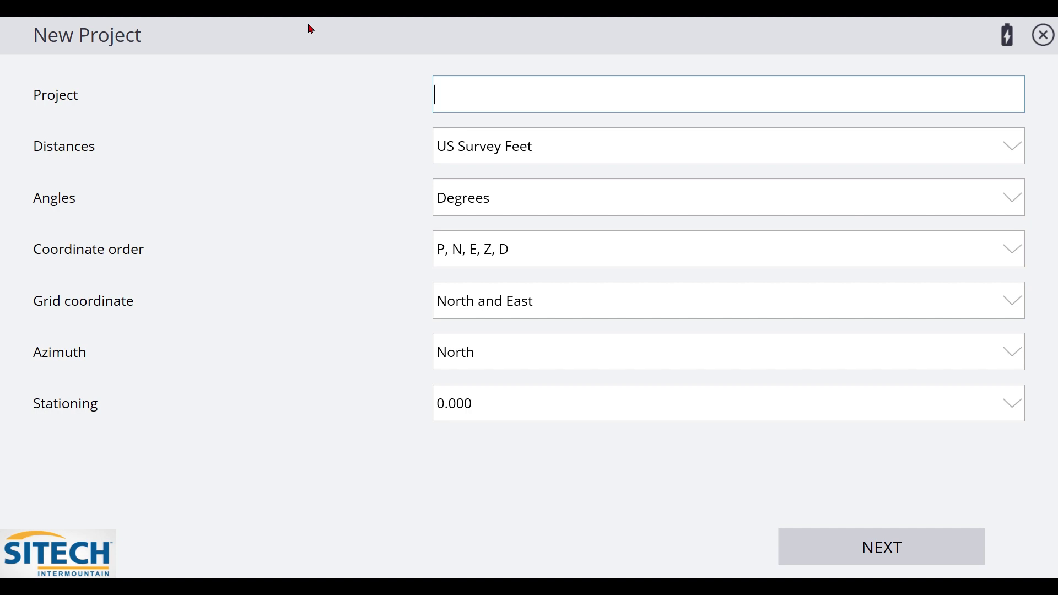
{"action": "type", "text": "SITECH Intermouin"}
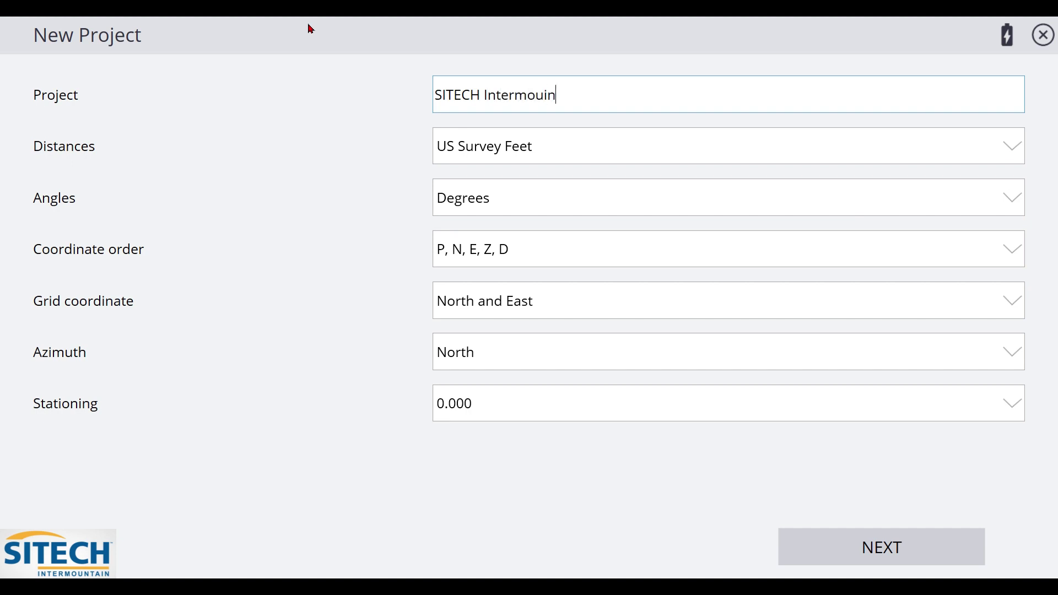
{"action": "key", "text": "BackSpace"}
{"action": "key", "text": "BackSpace"}
{"action": "type", "text": "ntain Training"}
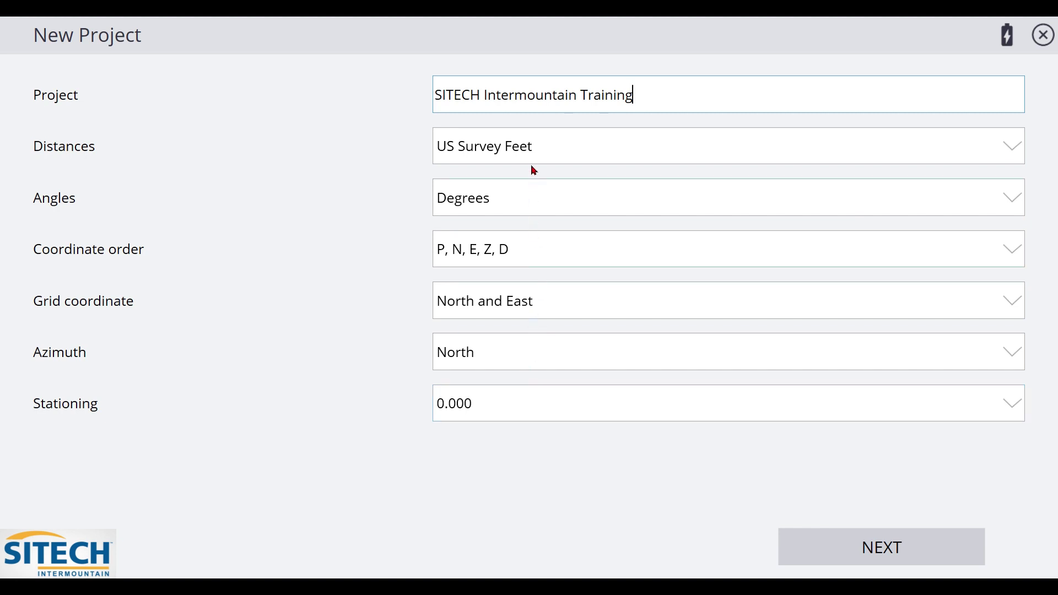
- Keep US Survey Feet distances, Degrees angles and P, N, E, Z, D coordinate order
{"action": "left_click", "coordinate": [533, 145]}
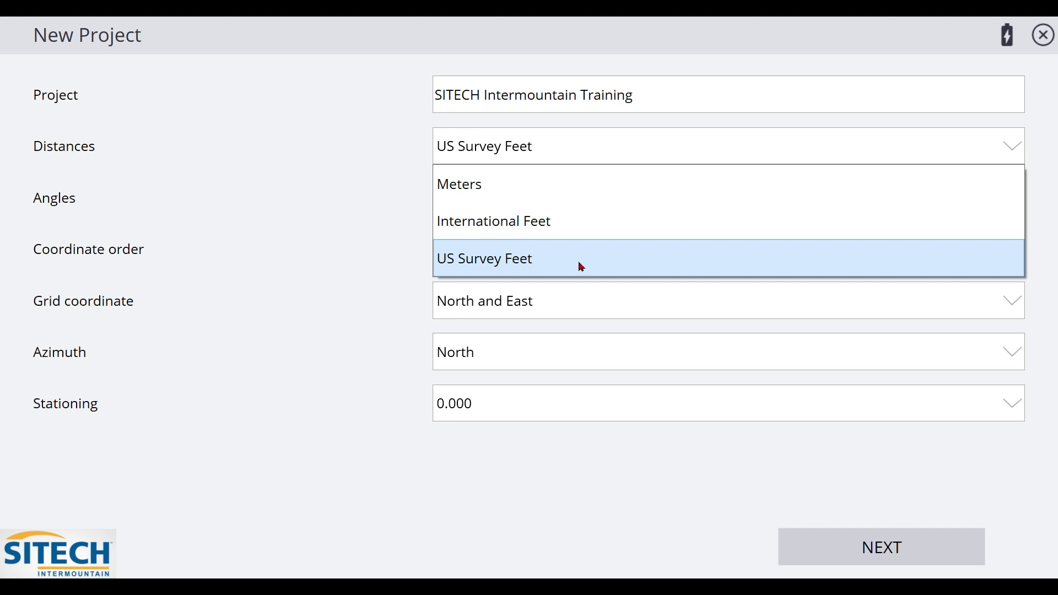
{"action": "left_click", "coordinate": [534, 263]}
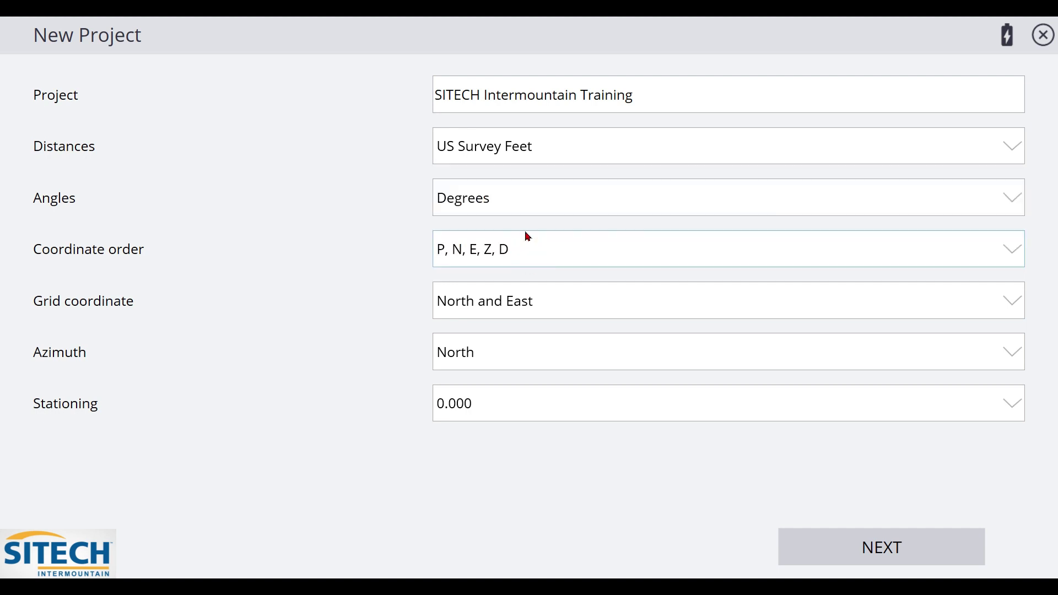
{"action": "left_click", "coordinate": [573, 199]}
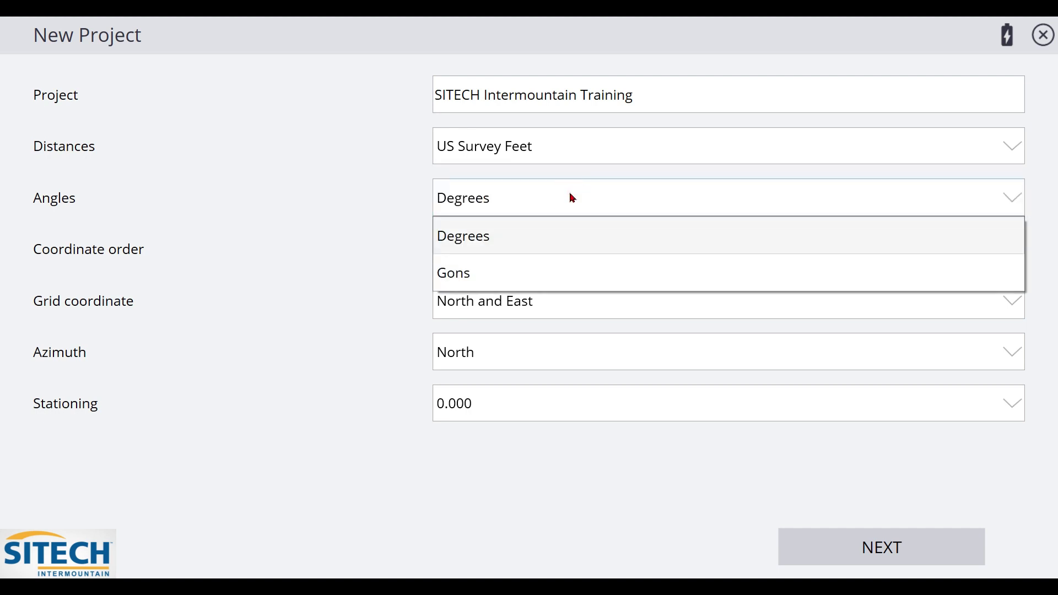
{"action": "left_click", "coordinate": [573, 198]}
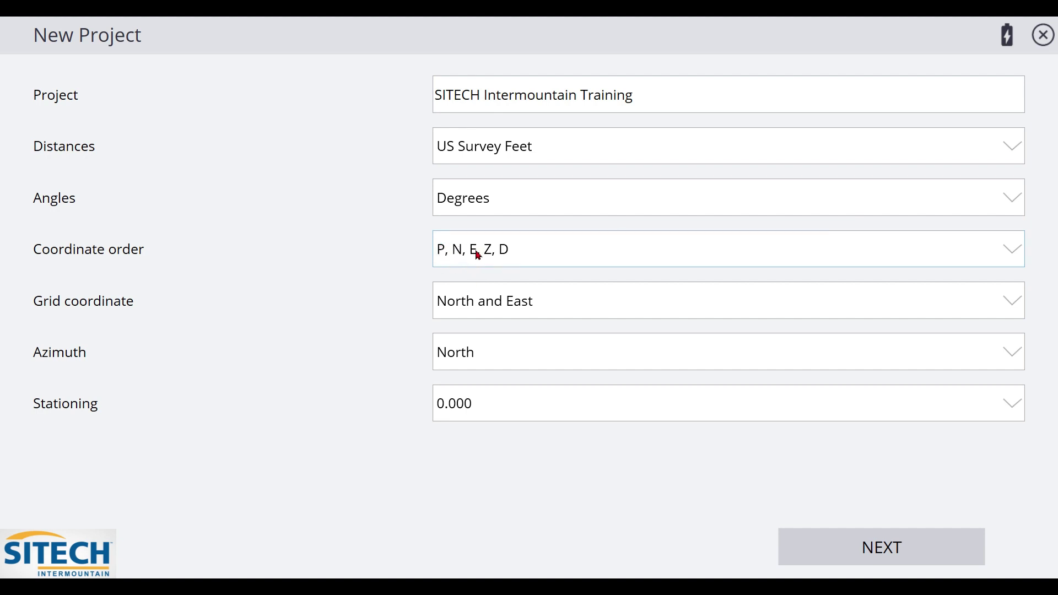
{"action": "left_click", "coordinate": [594, 253]}
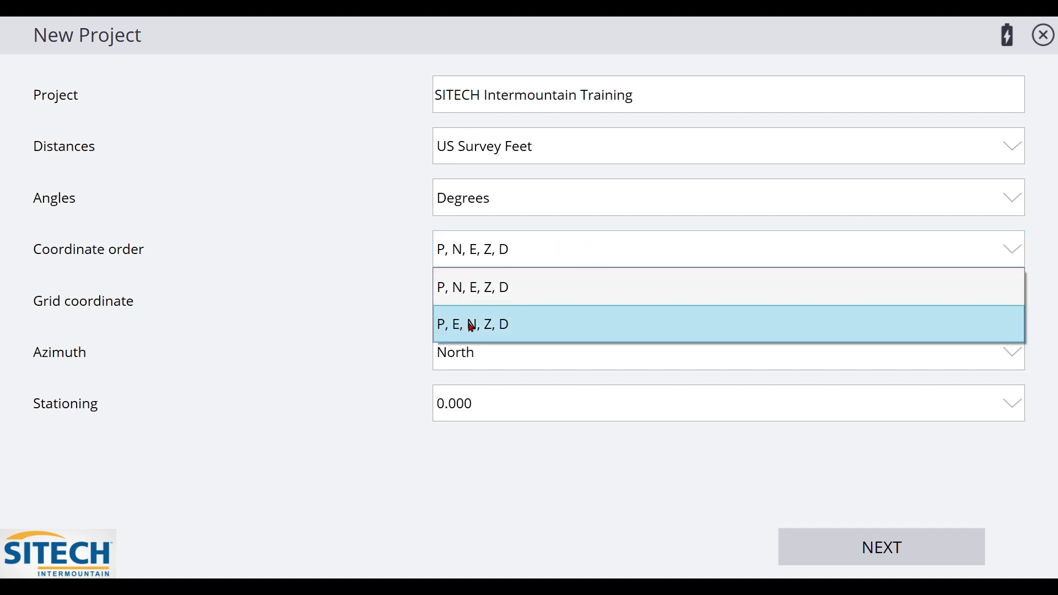
{"action": "left_click", "coordinate": [484, 286]}
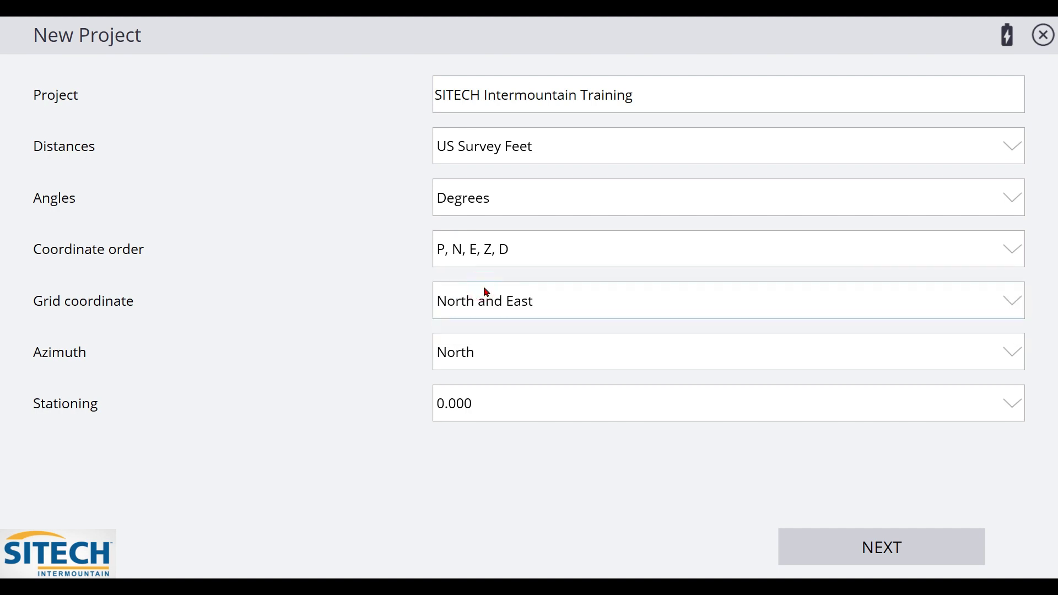
{"action": "left_click", "coordinate": [568, 253]}
{"action": "left_click", "coordinate": [567, 252]}
- Keep North and East grid coordinates, North azimuth and 0.000 stationing, then continue
{"action": "left_click", "coordinate": [616, 302]}
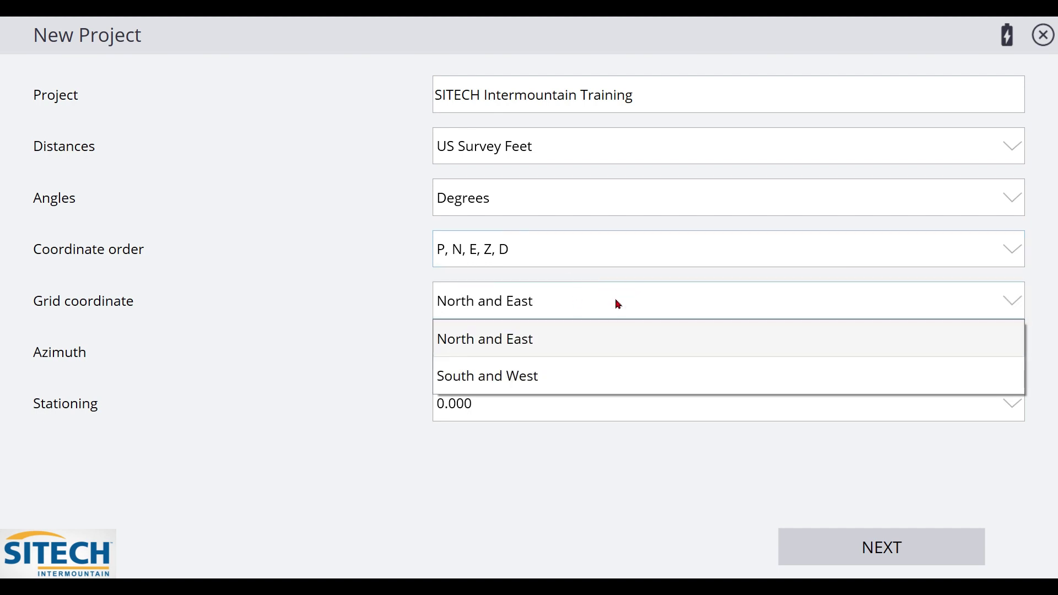
{"action": "left_click", "coordinate": [619, 304]}
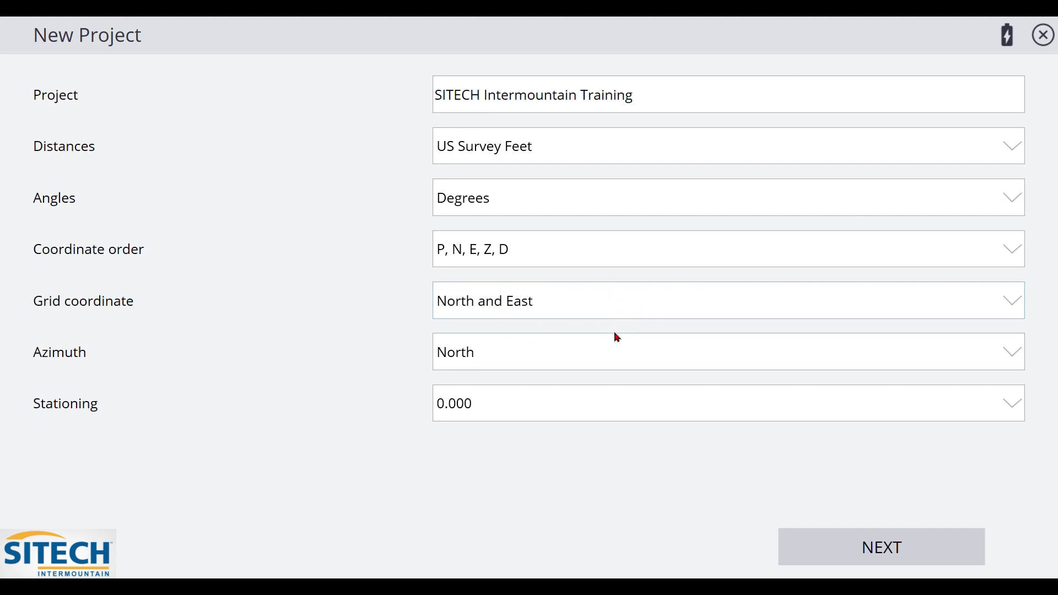
{"action": "left_click", "coordinate": [562, 345]}
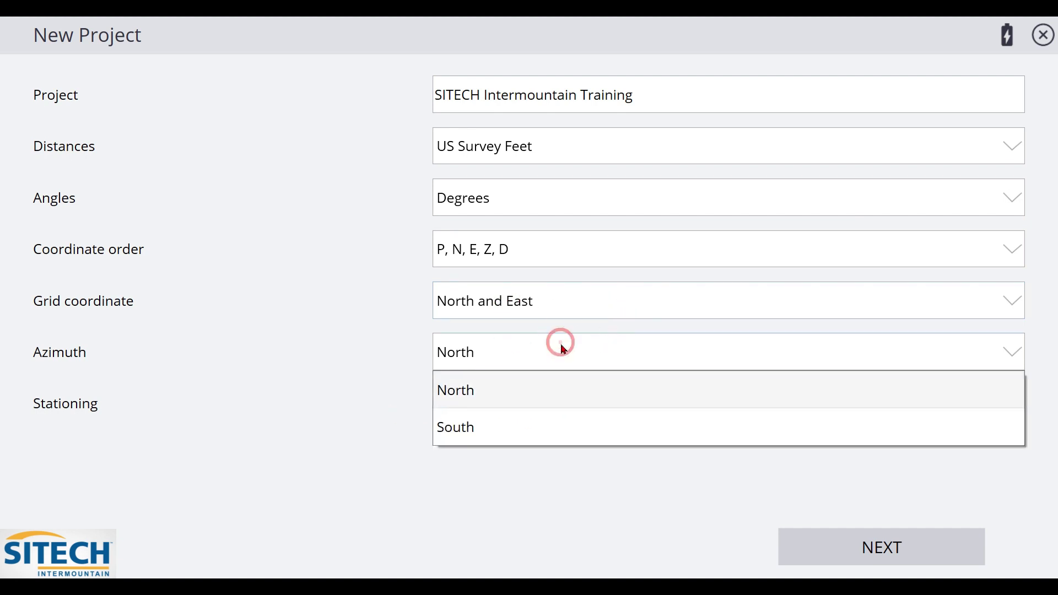
{"action": "left_click", "coordinate": [563, 350]}
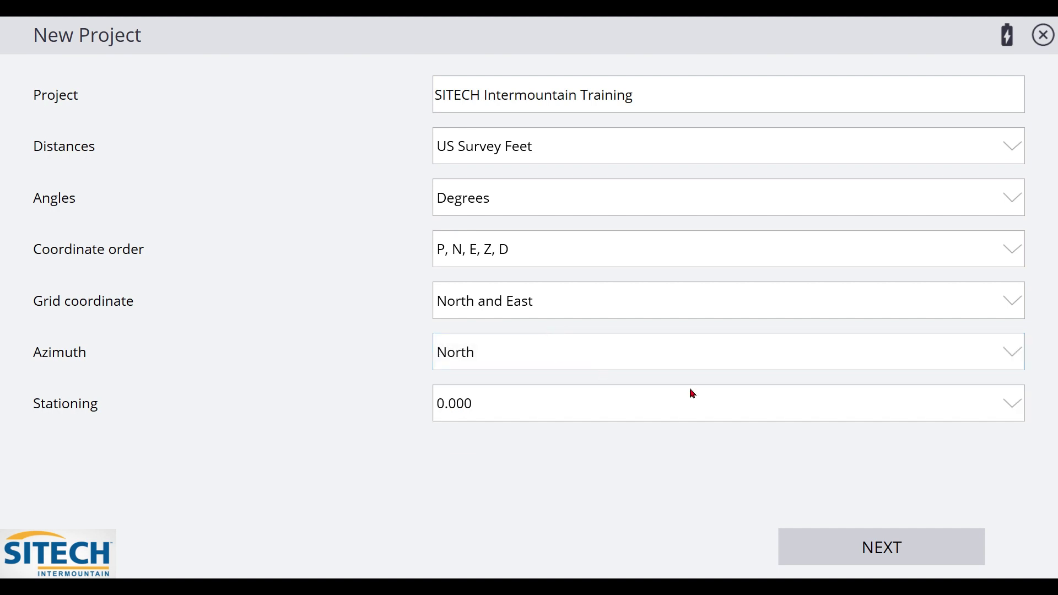
{"action": "left_click", "coordinate": [858, 406]}
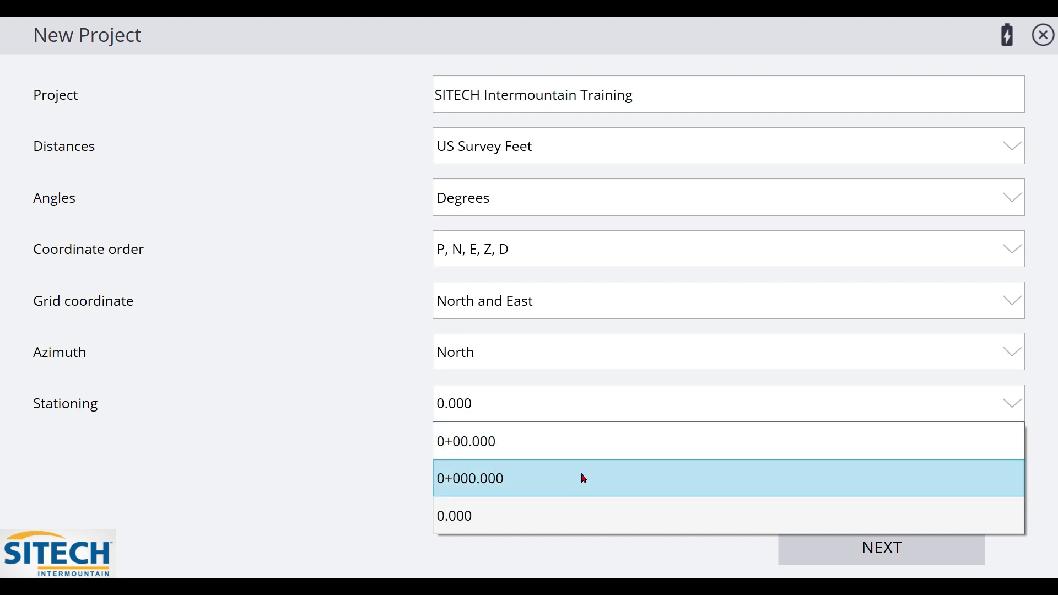
{"action": "left_click", "coordinate": [583, 529]}
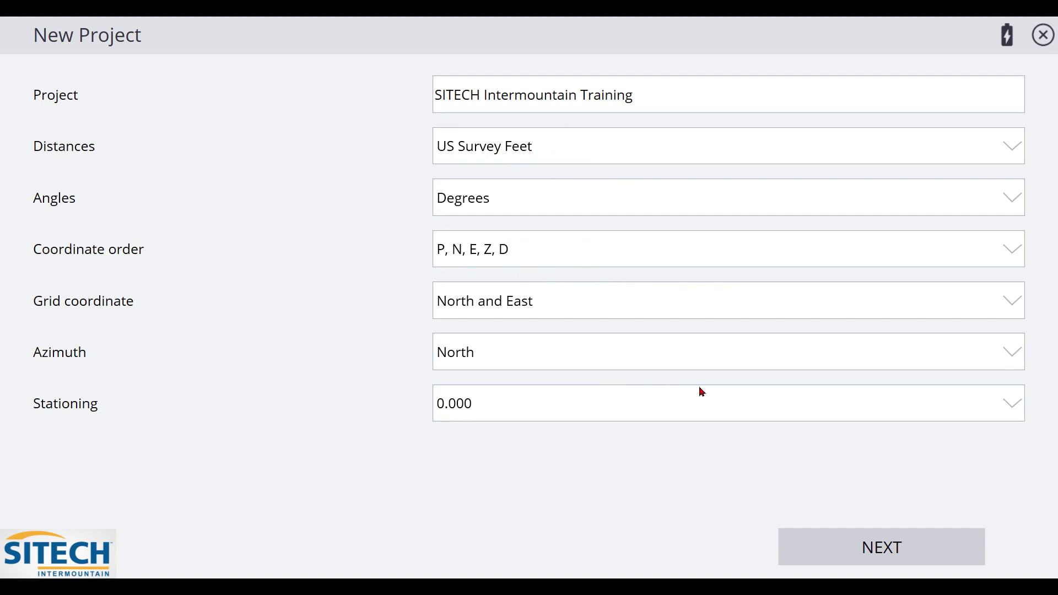
{"action": "left_click", "coordinate": [878, 540]}
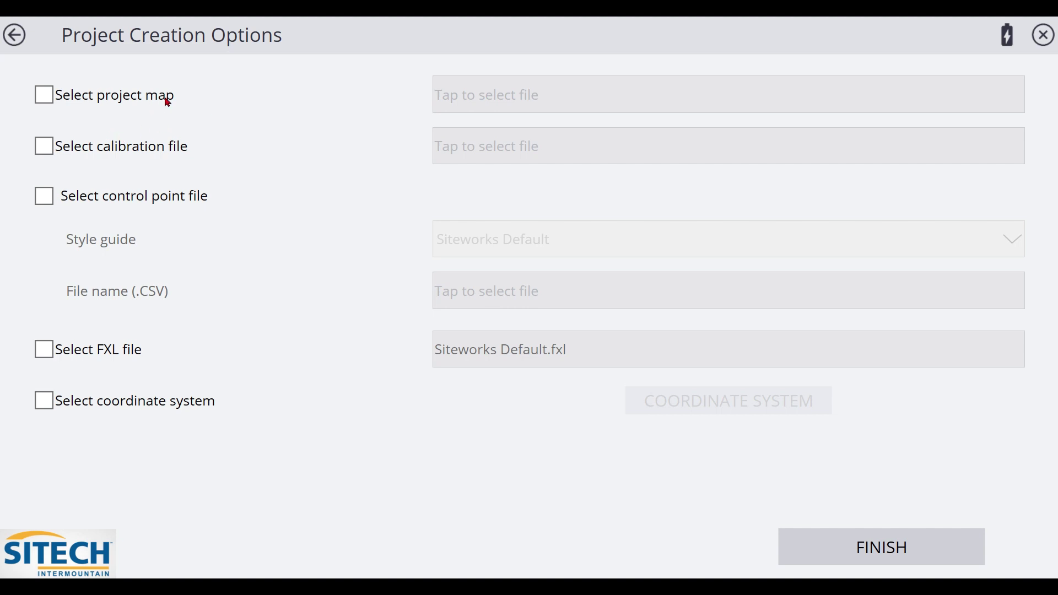
- Enable the project map option and browse for its map file
{"action": "left_click", "coordinate": [48, 99]}
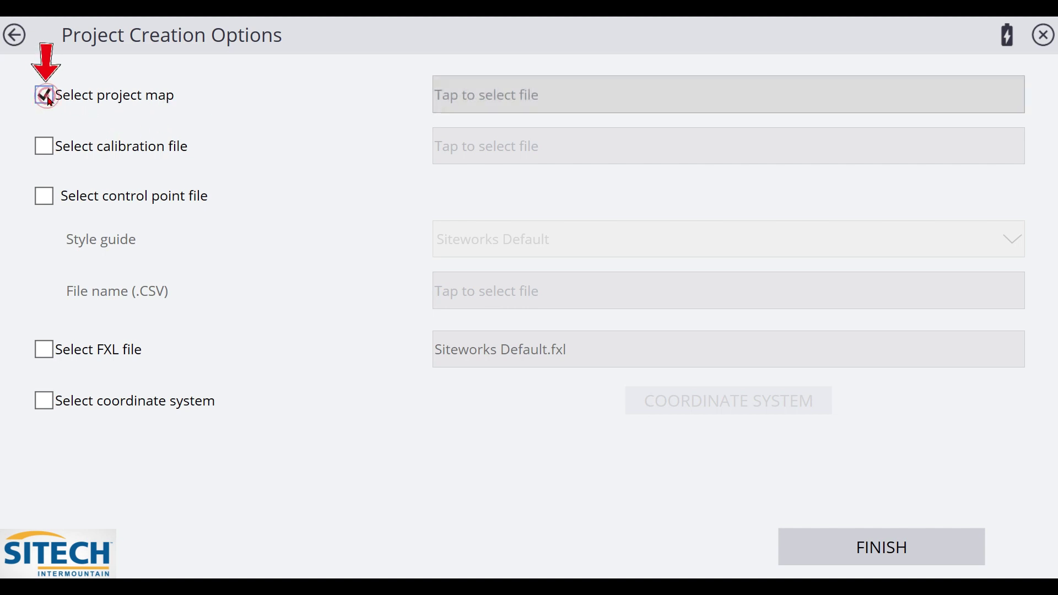
{"action": "left_click", "coordinate": [540, 98]}
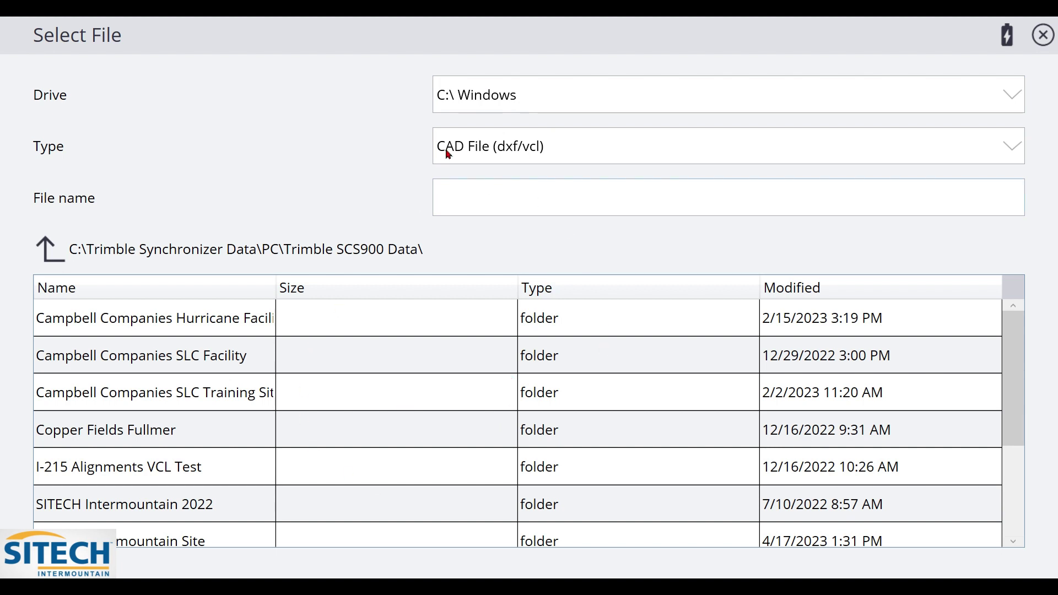
- Set Finish Grade.dxf from E:\ TBC Export Videos as the map, and enable the control point file
{"action": "left_click", "coordinate": [533, 96]}
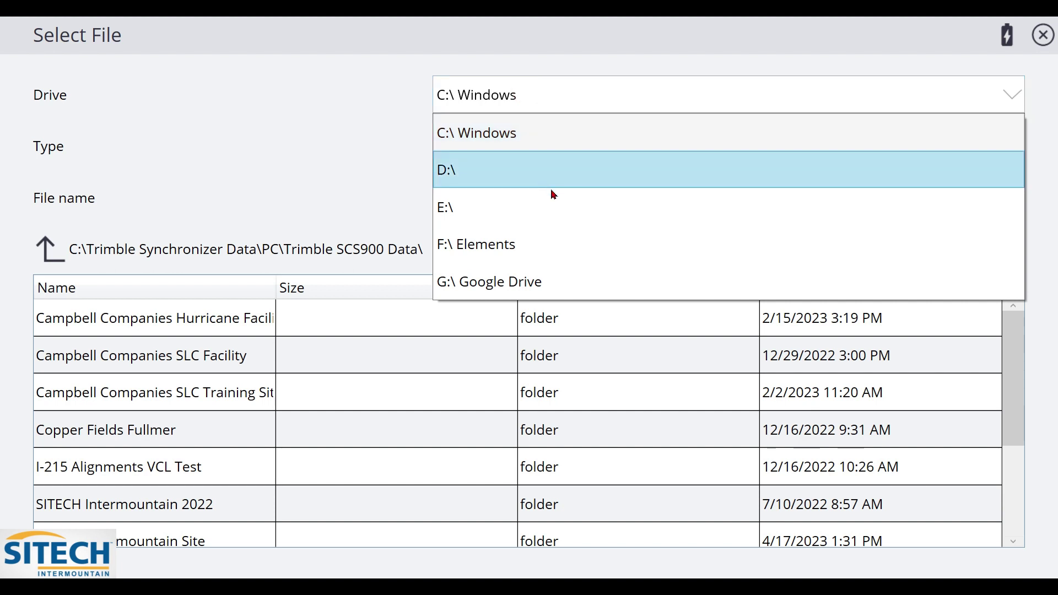
{"action": "left_click", "coordinate": [584, 205]}
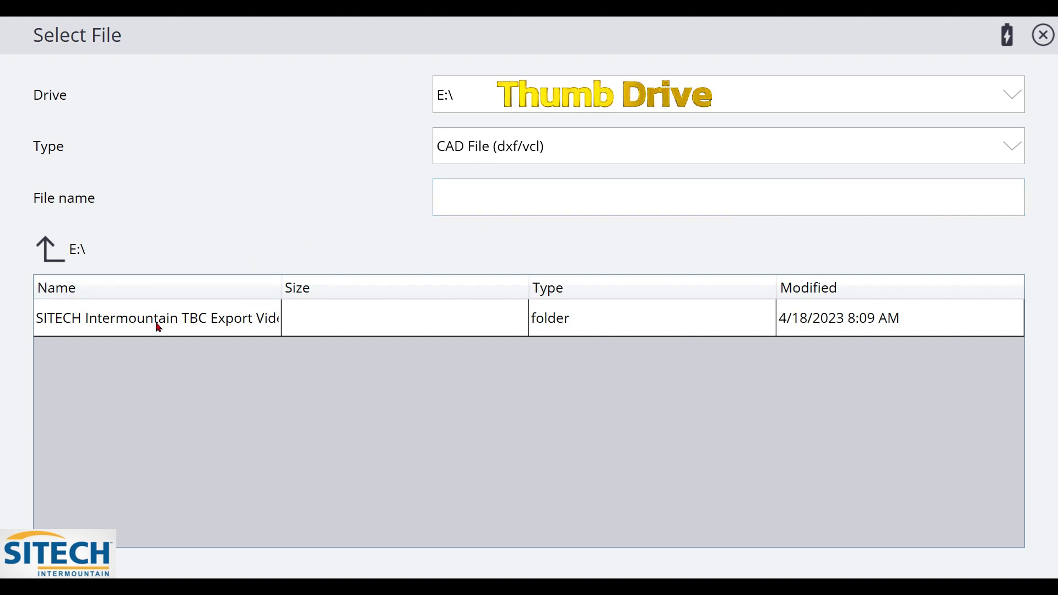
{"action": "left_click_drag", "start_coordinate": [280, 287], "coordinate": [347, 287]}
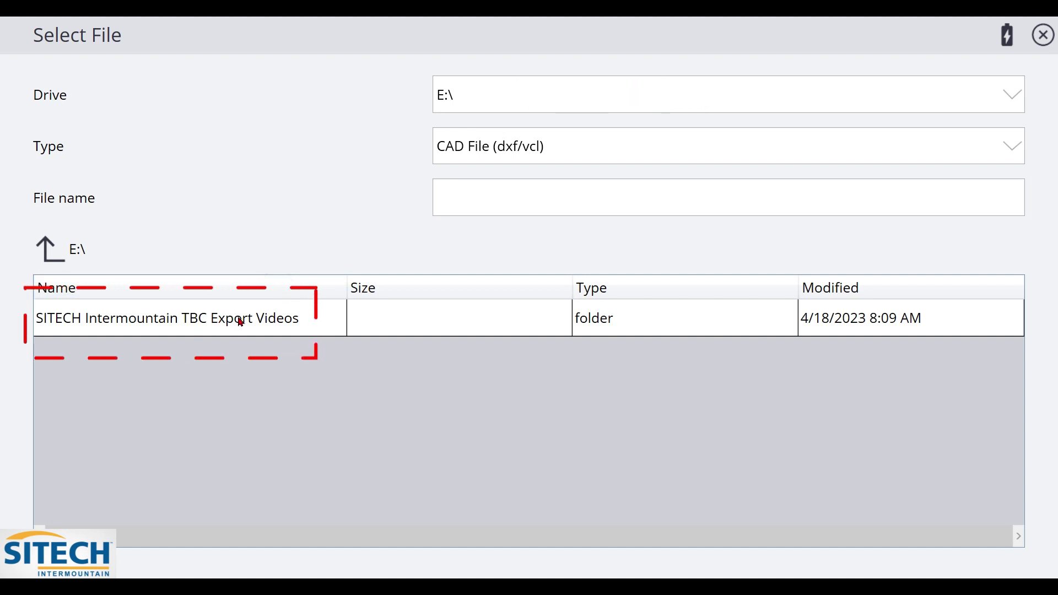
{"action": "left_click", "coordinate": [241, 321]}
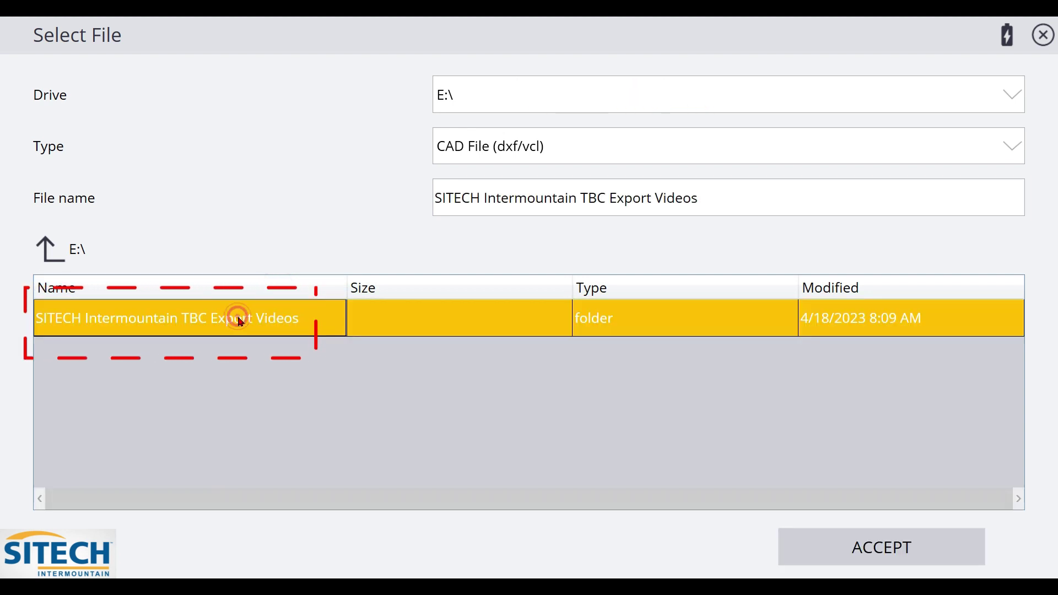
{"action": "left_click", "coordinate": [869, 553]}
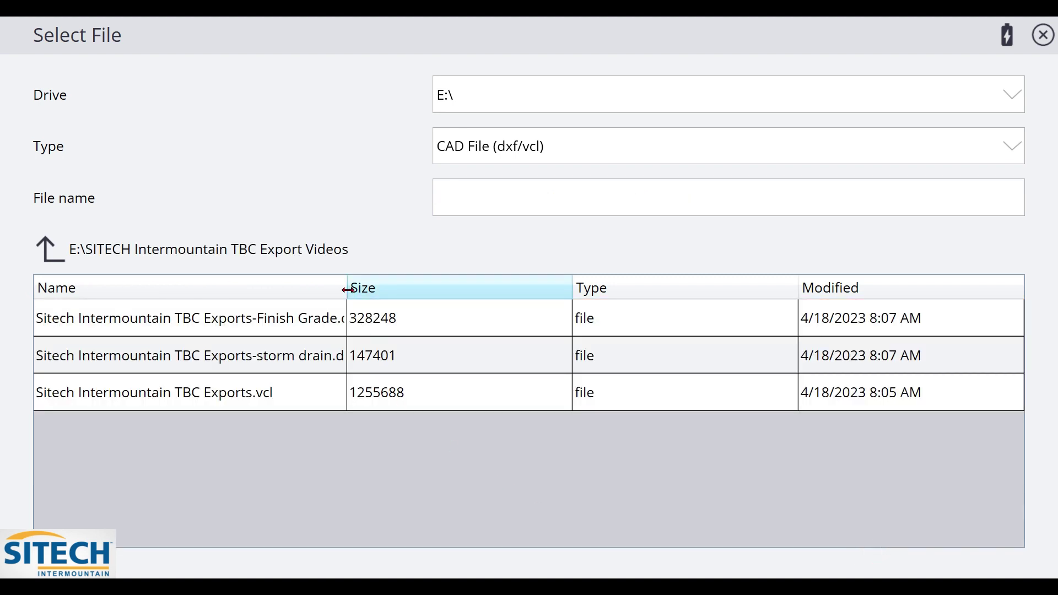
{"action": "left_click_drag", "start_coordinate": [348, 290], "coordinate": [421, 295]}
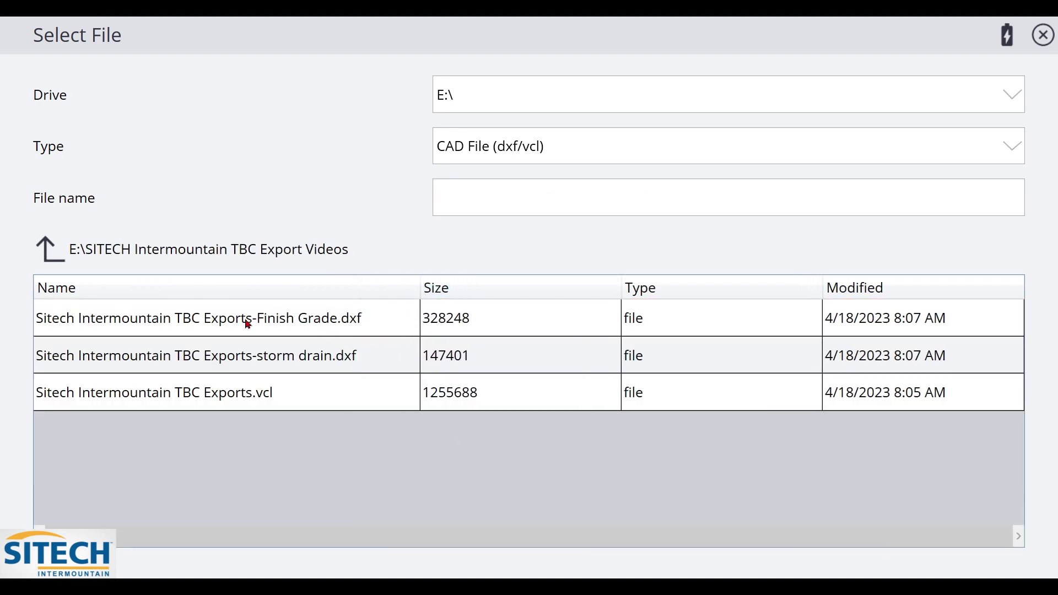
{"action": "left_click", "coordinate": [280, 323]}
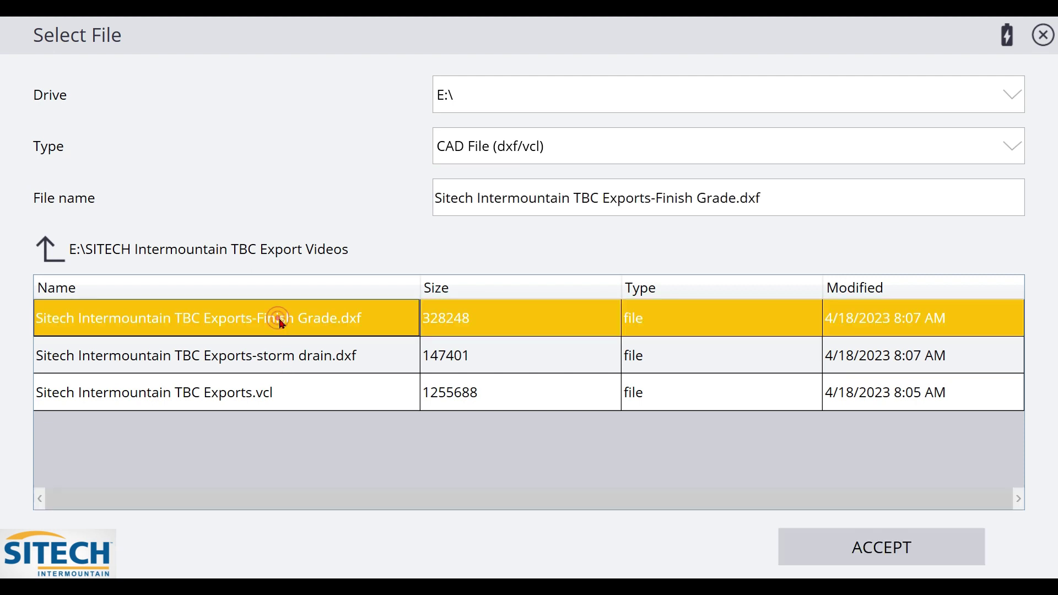
{"action": "left_click", "coordinate": [880, 538]}
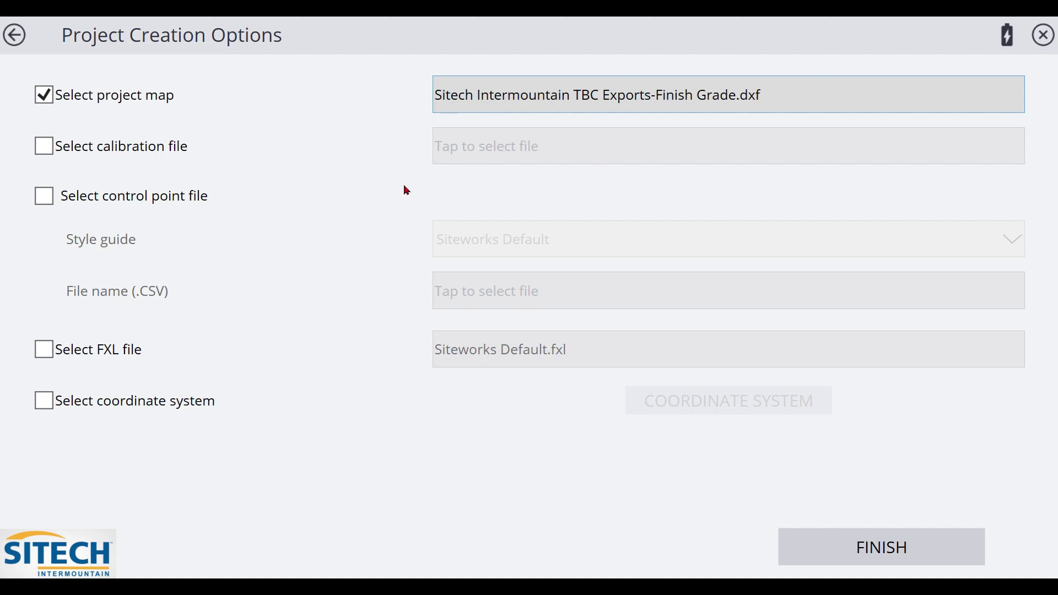
{"action": "left_click", "coordinate": [46, 202]}
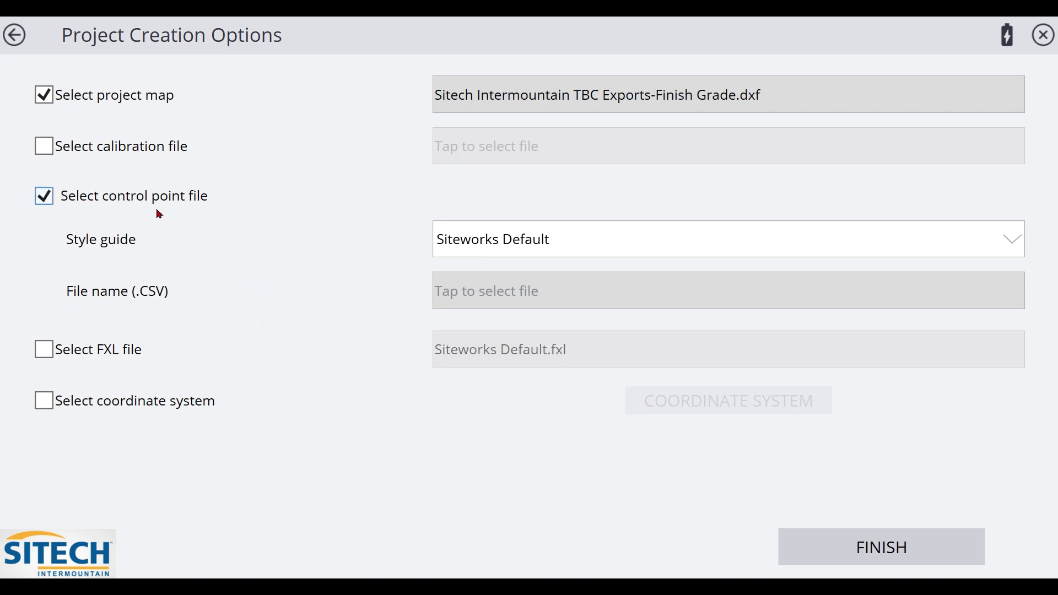
- Keep the Siteworks Default style guide and browse for the control point CSV
{"action": "left_click", "coordinate": [646, 241]}
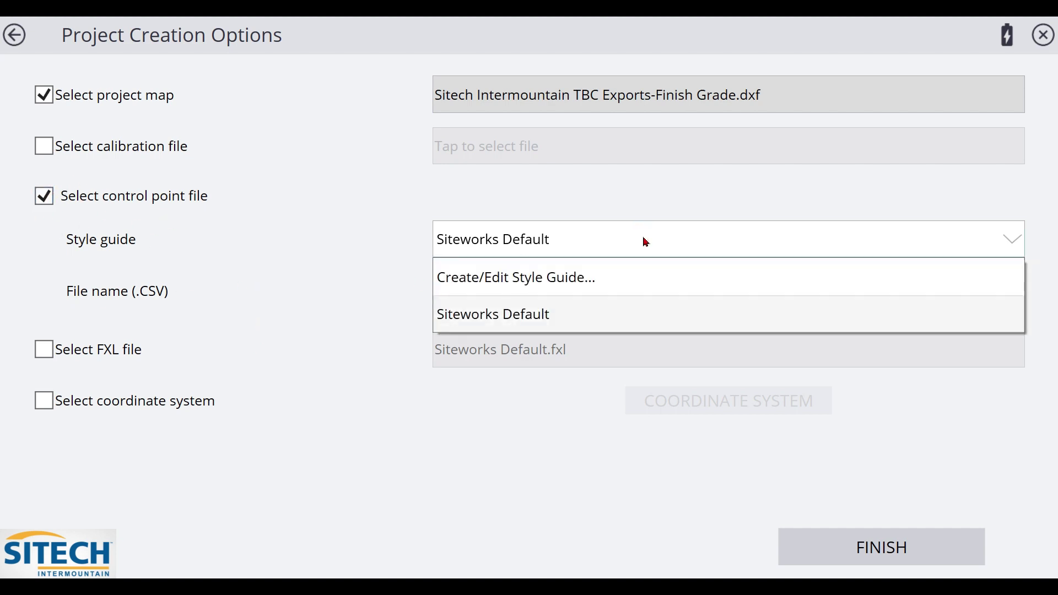
{"action": "left_click", "coordinate": [646, 241]}
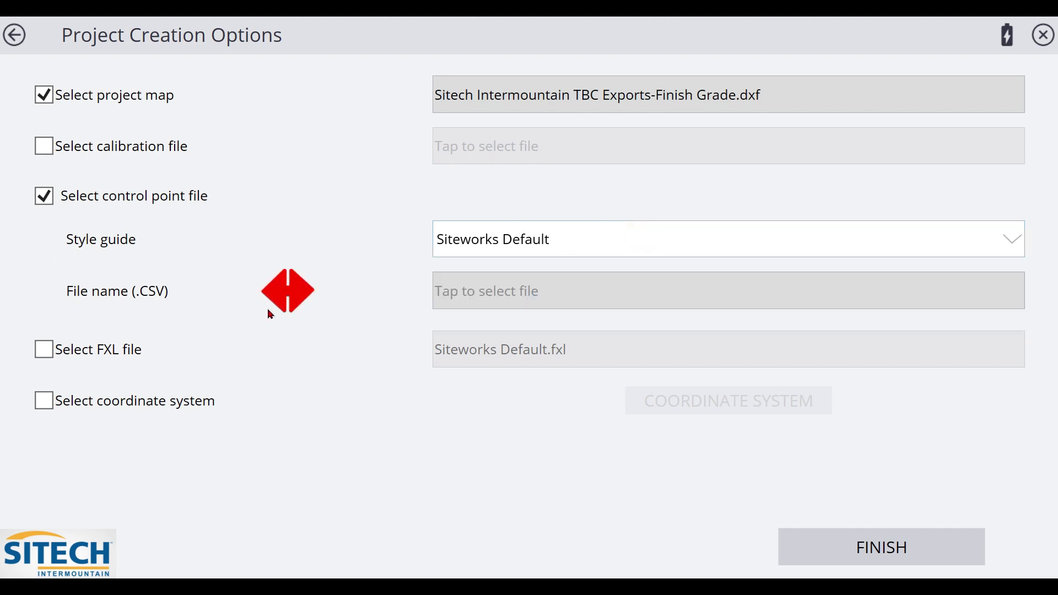
{"action": "left_click", "coordinate": [510, 292]}
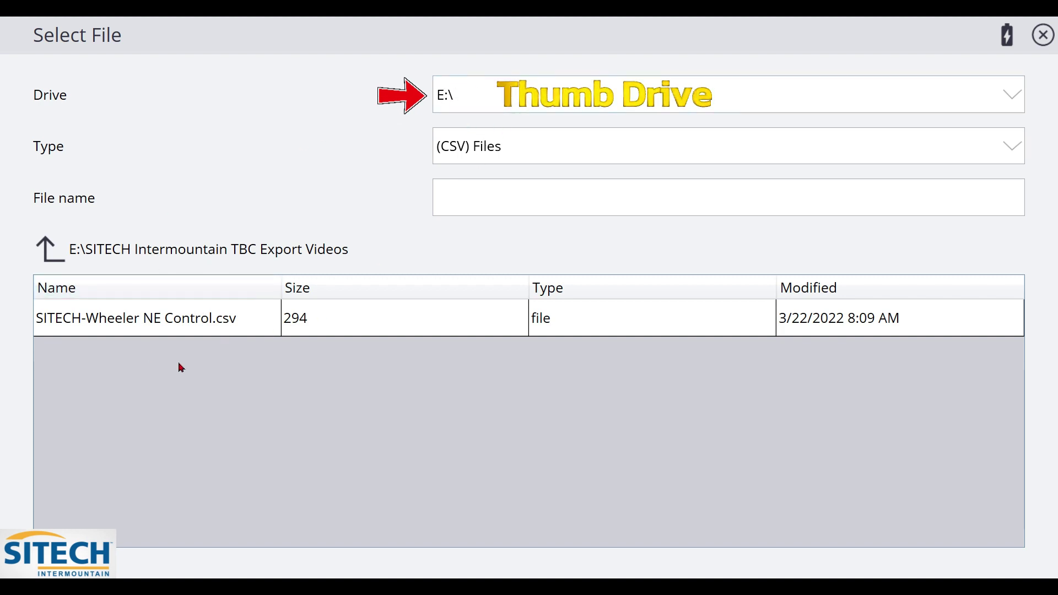
- Choose SITECH-Wheeler NE Control.csv as the control point file
{"action": "left_click", "coordinate": [235, 340]}
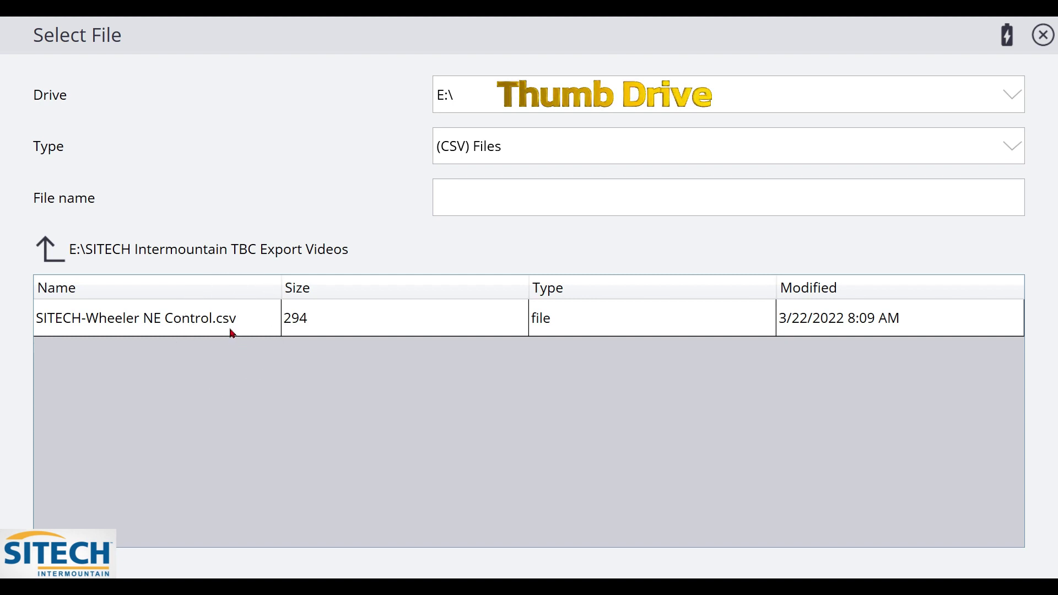
{"action": "left_click", "coordinate": [232, 331]}
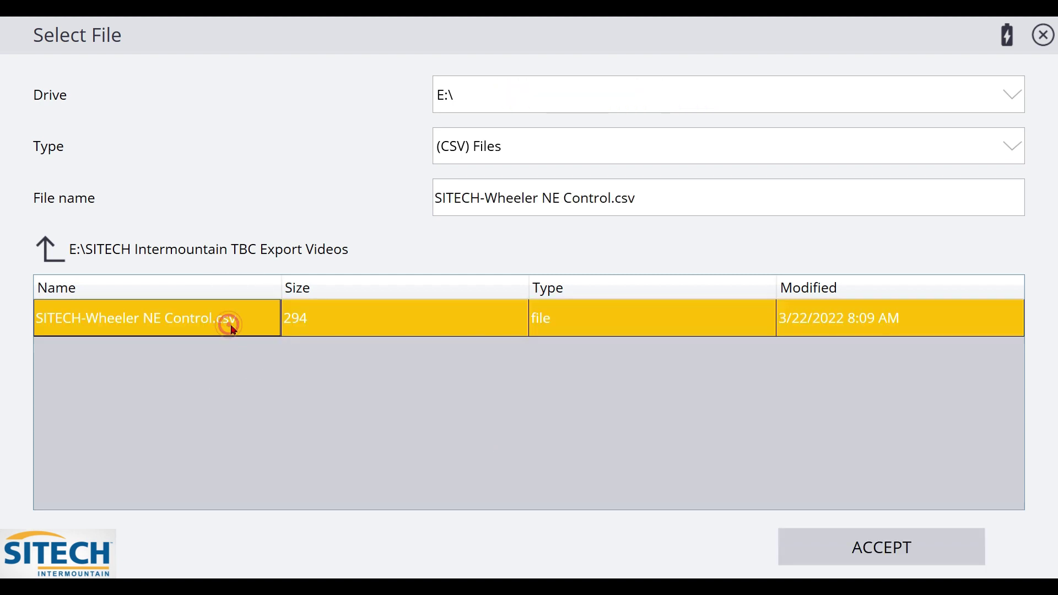
{"action": "left_click", "coordinate": [851, 548]}
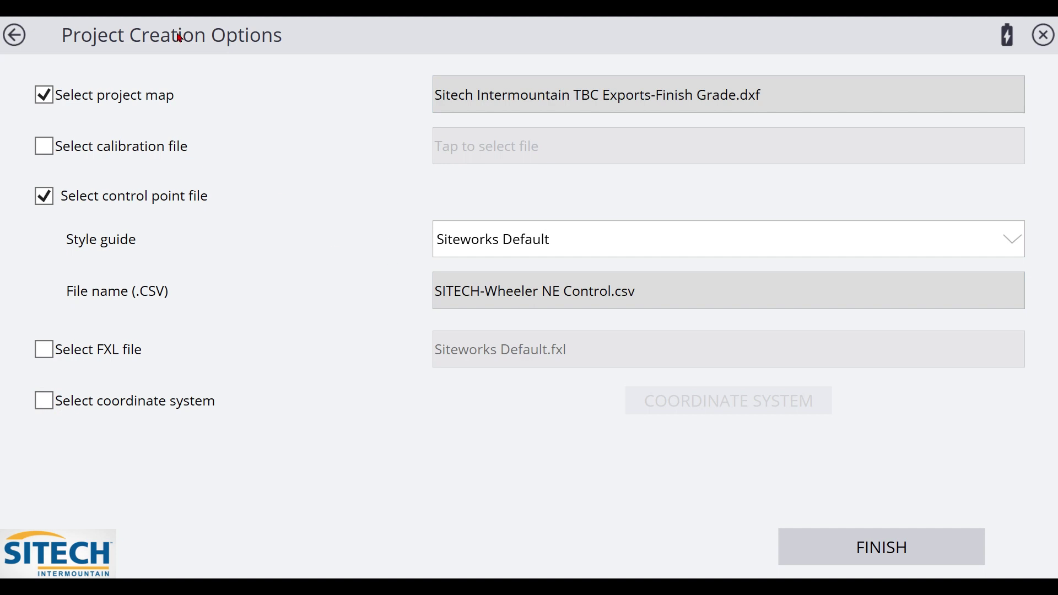
- Finish creating the SITECH Intermountain Training project
{"action": "left_click", "coordinate": [895, 551]}
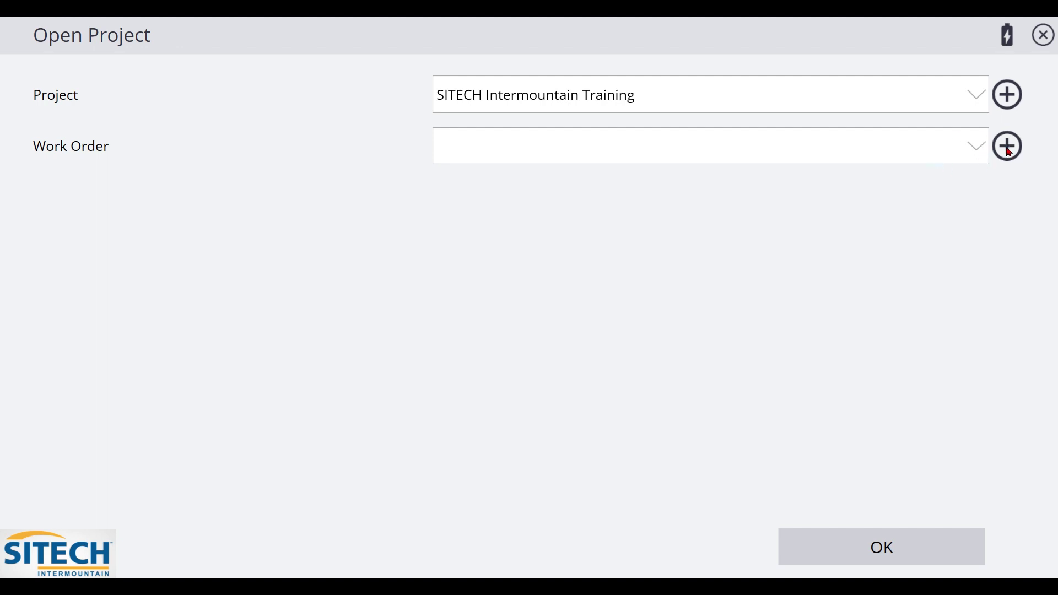
- Add and save a new work order named 'Calibration'
{"action": "left_click", "coordinate": [1010, 148]}
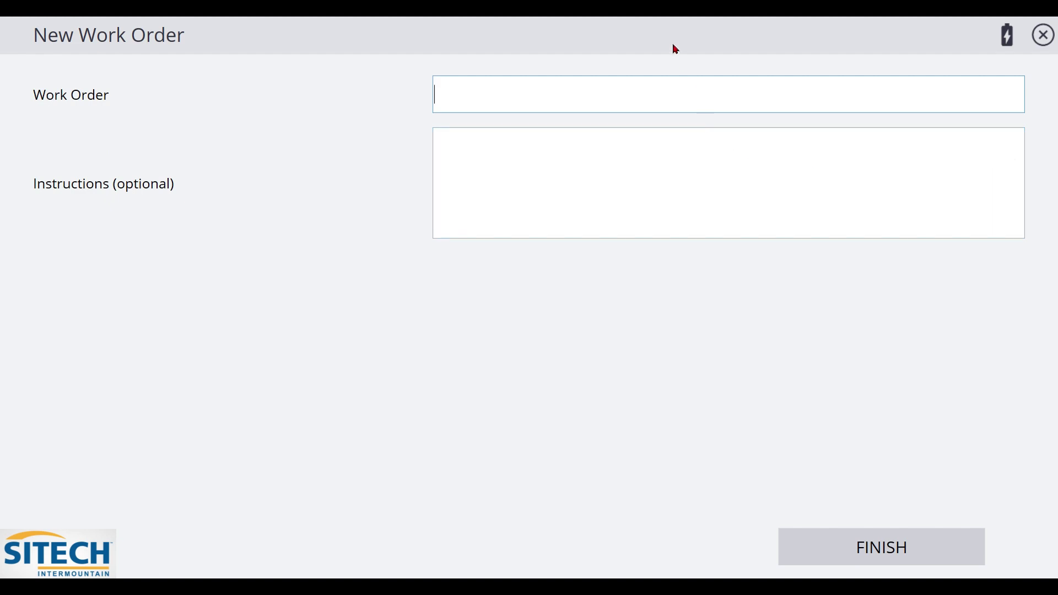
{"action": "type", "text": "Calibration"}
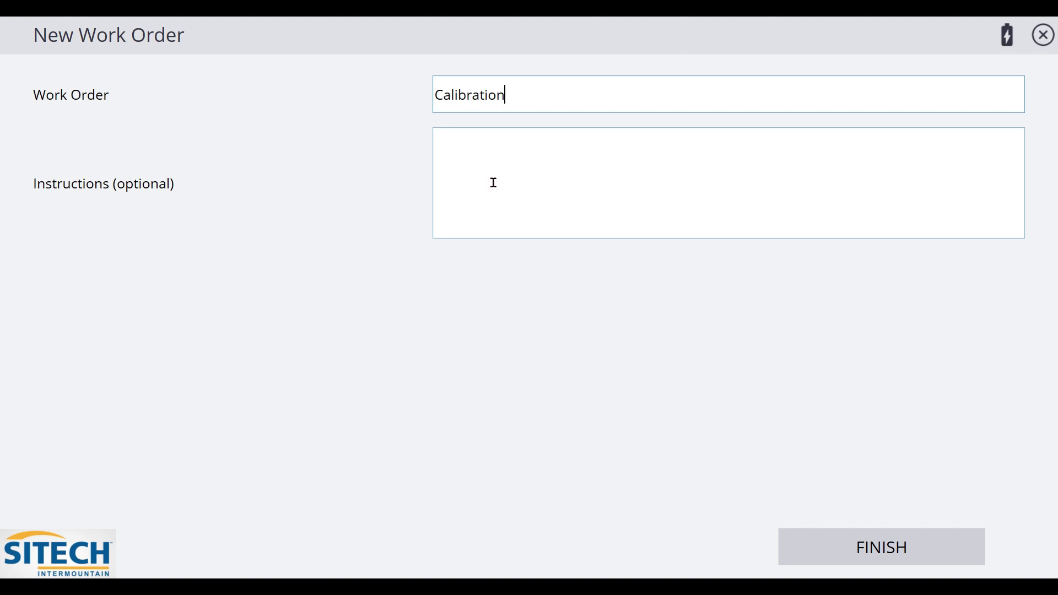
{"action": "left_click", "coordinate": [939, 548]}
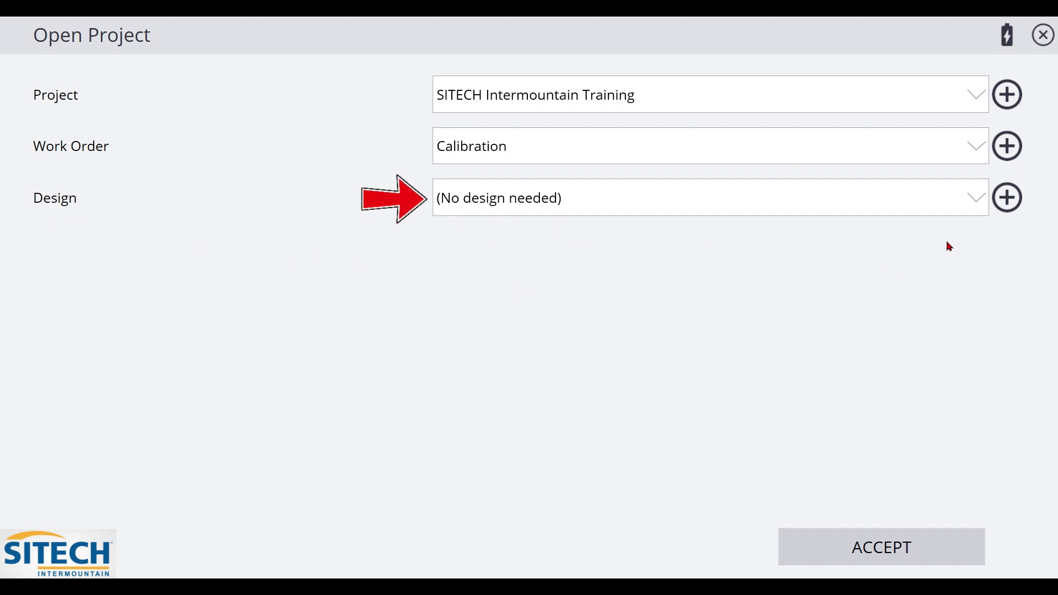
- Leave the design unset and start a new design named 'SITECH FG'
{"action": "left_click", "coordinate": [977, 208]}
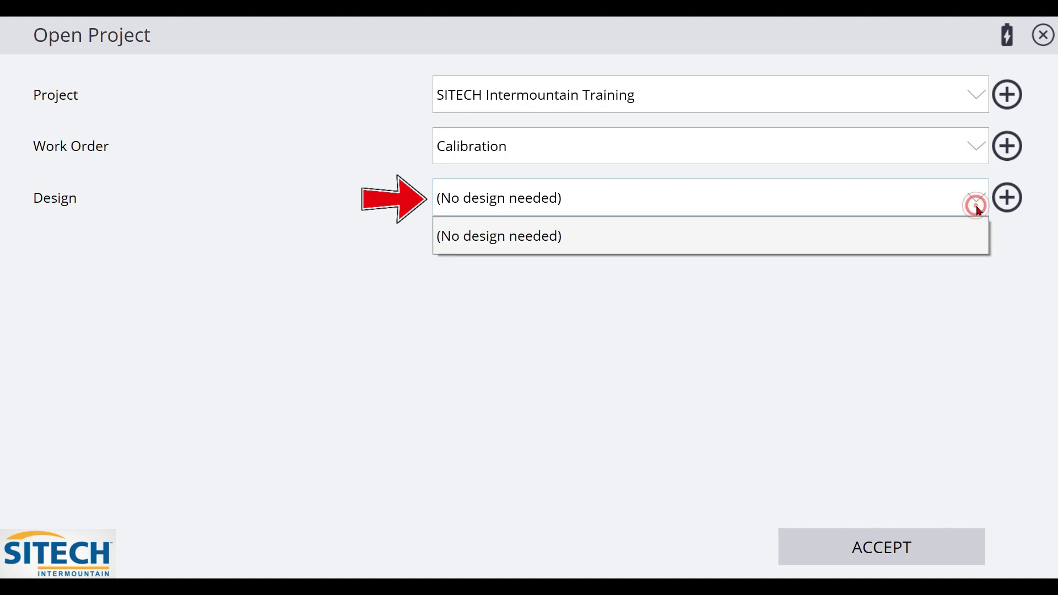
{"action": "left_click", "coordinate": [978, 208]}
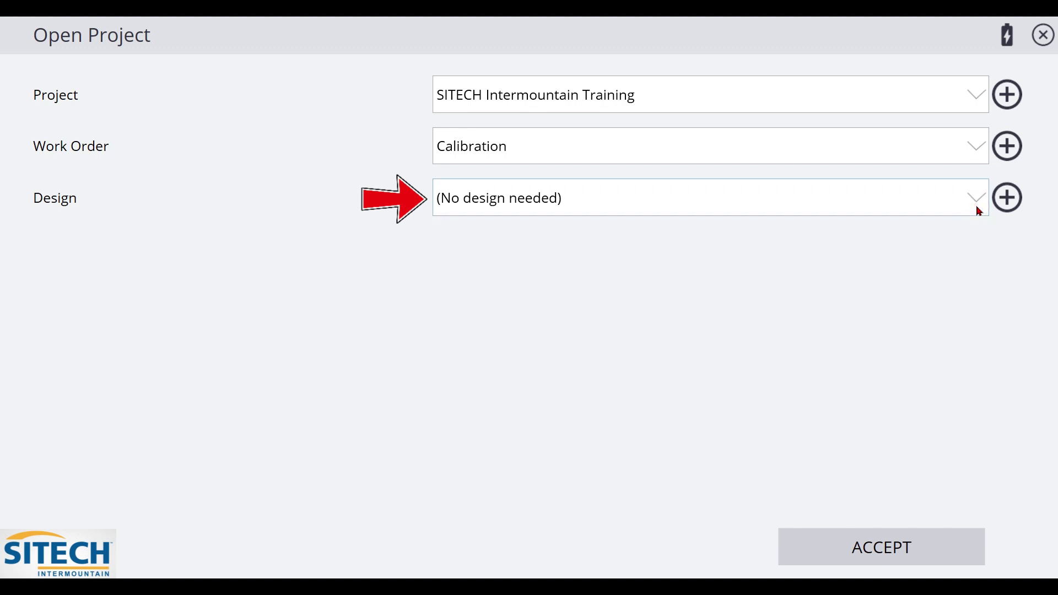
{"action": "left_click", "coordinate": [1009, 199]}
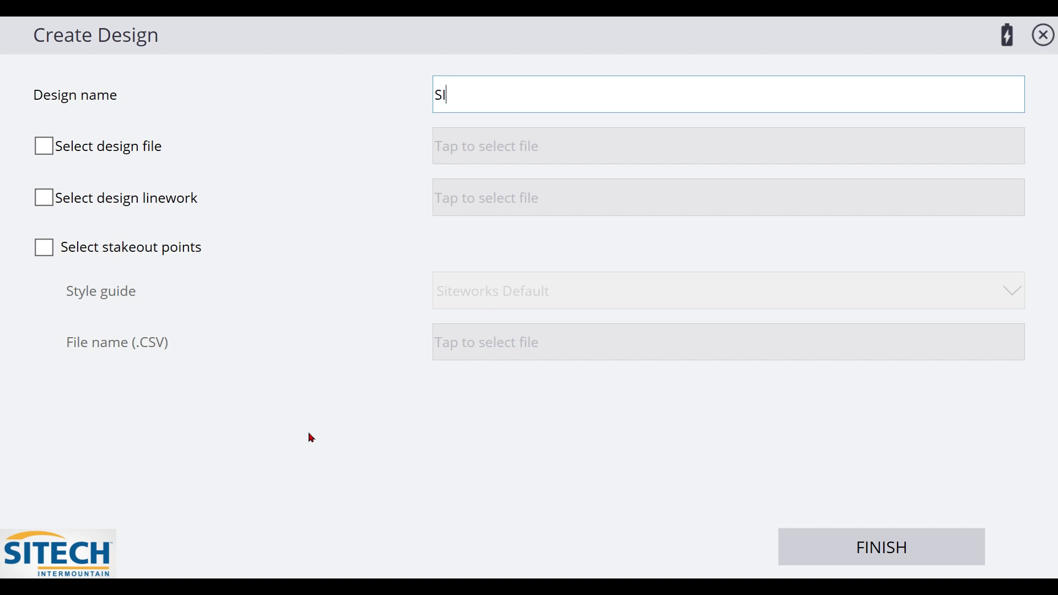
{"action": "type", "text": "TECH FG"}
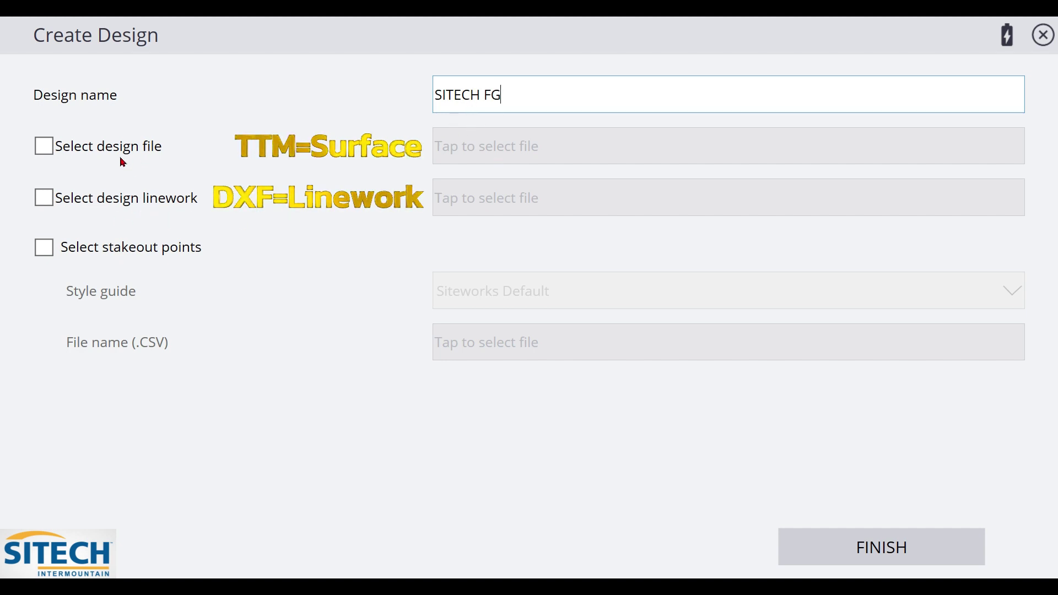
- Set Sitech Intermountain TBC Exports-finish grade.ttm from the export folder as SITECH FG's design file
{"action": "left_click", "coordinate": [49, 149]}
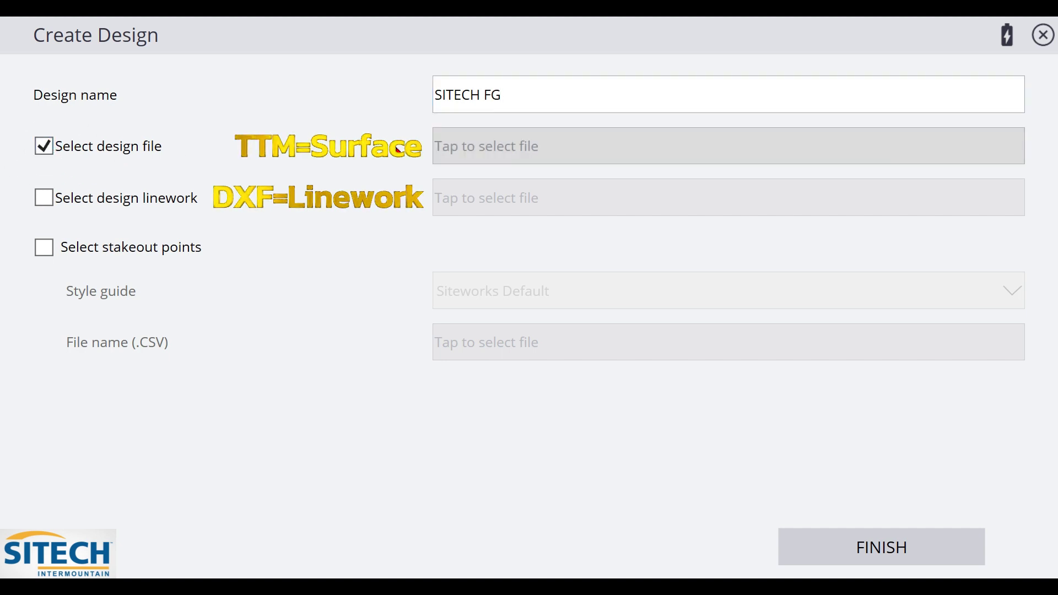
{"action": "left_click", "coordinate": [500, 153]}
{"action": "left_click", "coordinate": [499, 151]}
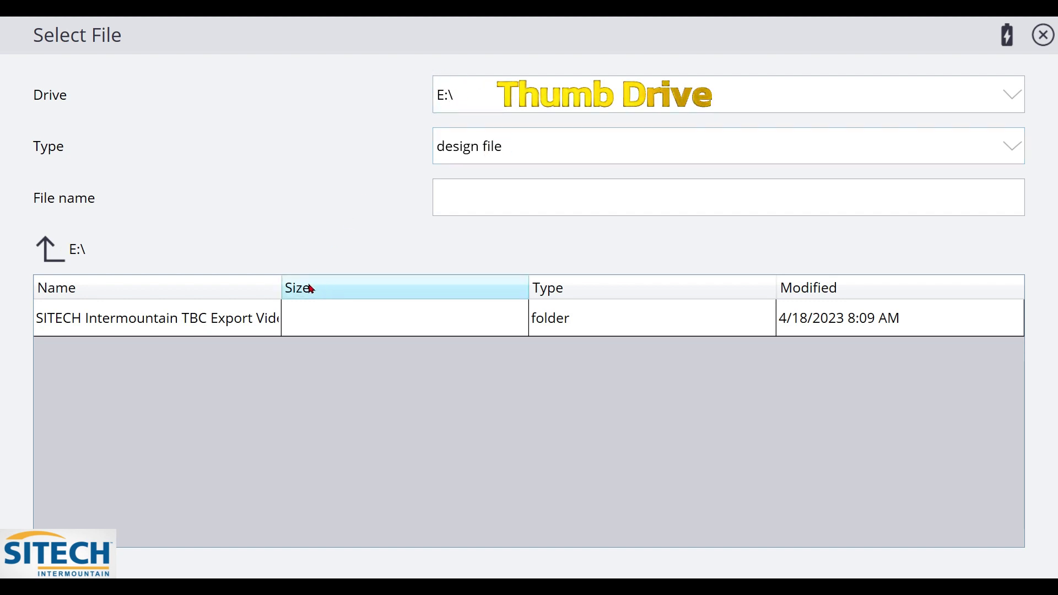
{"action": "left_click_drag", "start_coordinate": [282, 286], "coordinate": [389, 291]}
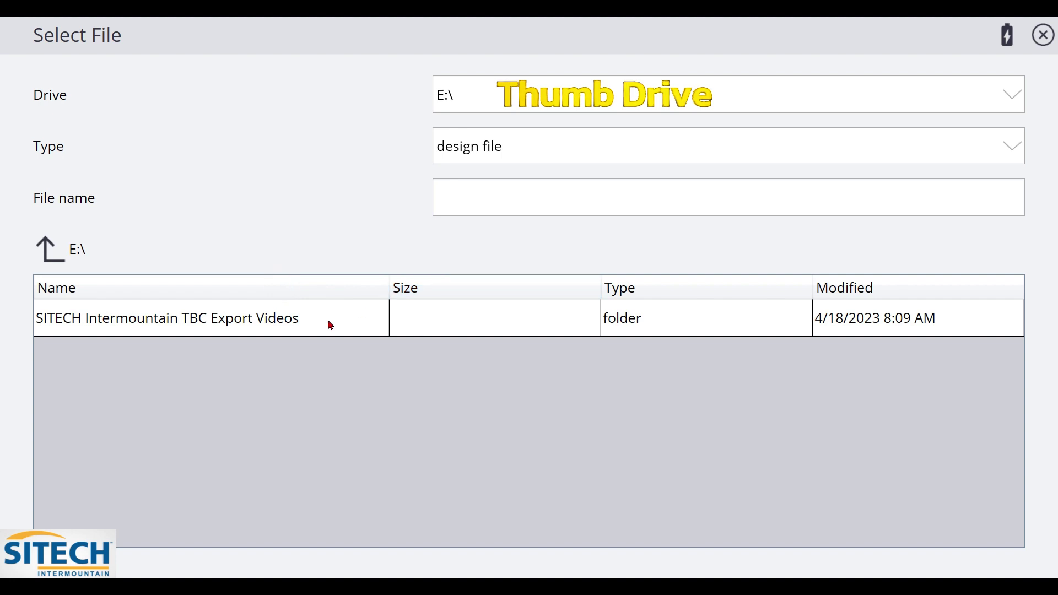
{"action": "left_click", "coordinate": [258, 322]}
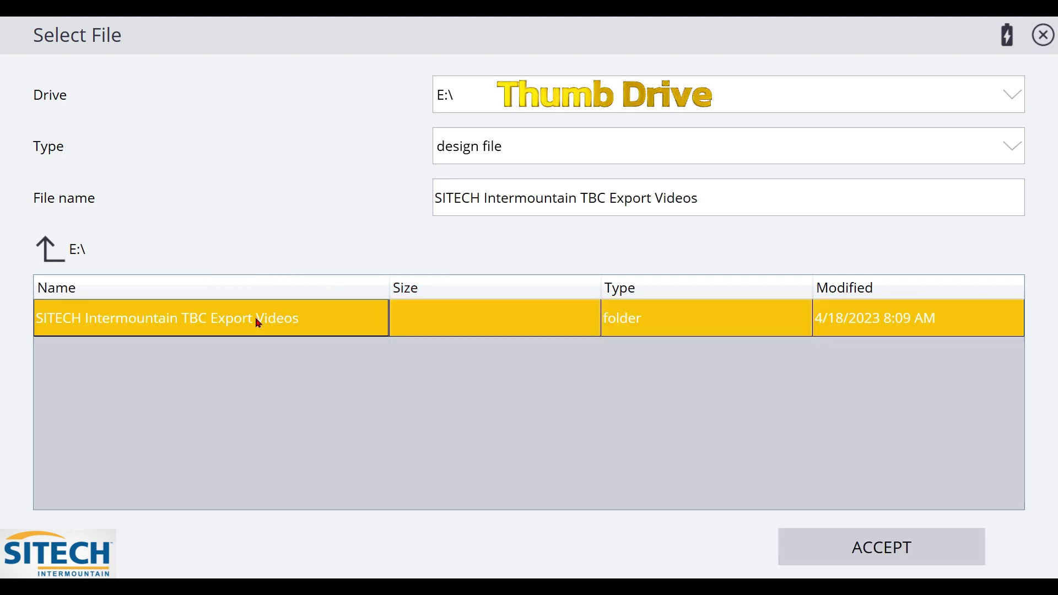
{"action": "left_click", "coordinate": [256, 318]}
{"action": "left_click", "coordinate": [875, 553]}
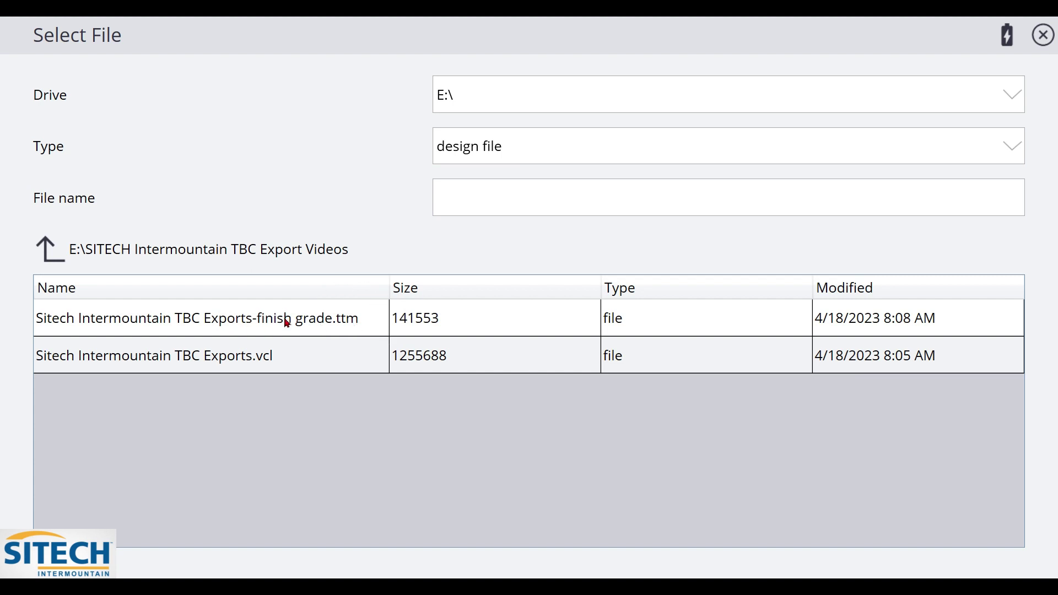
{"action": "left_click", "coordinate": [348, 318]}
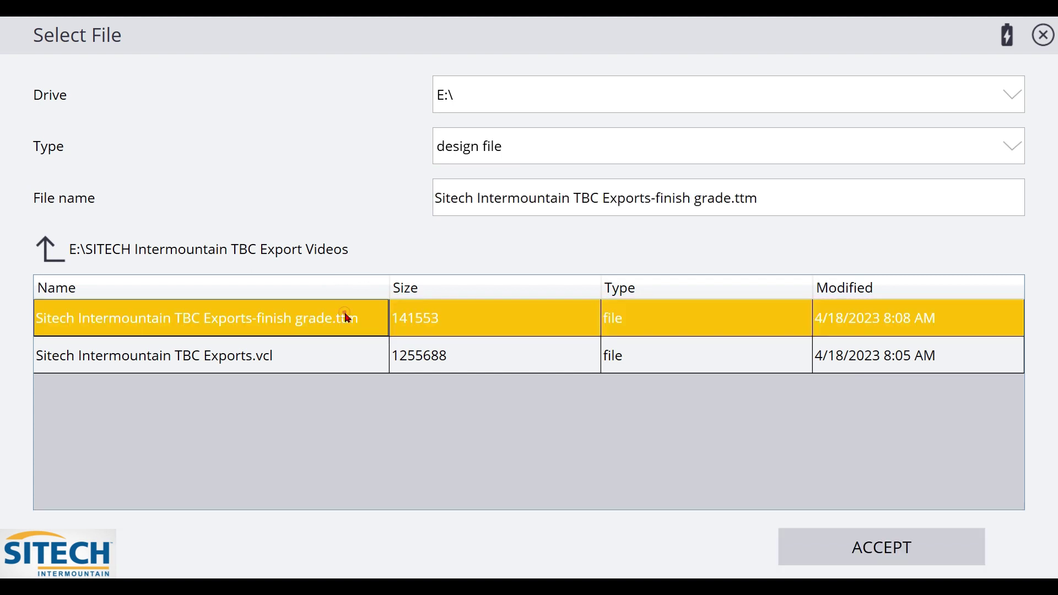
{"action": "left_click", "coordinate": [832, 551]}
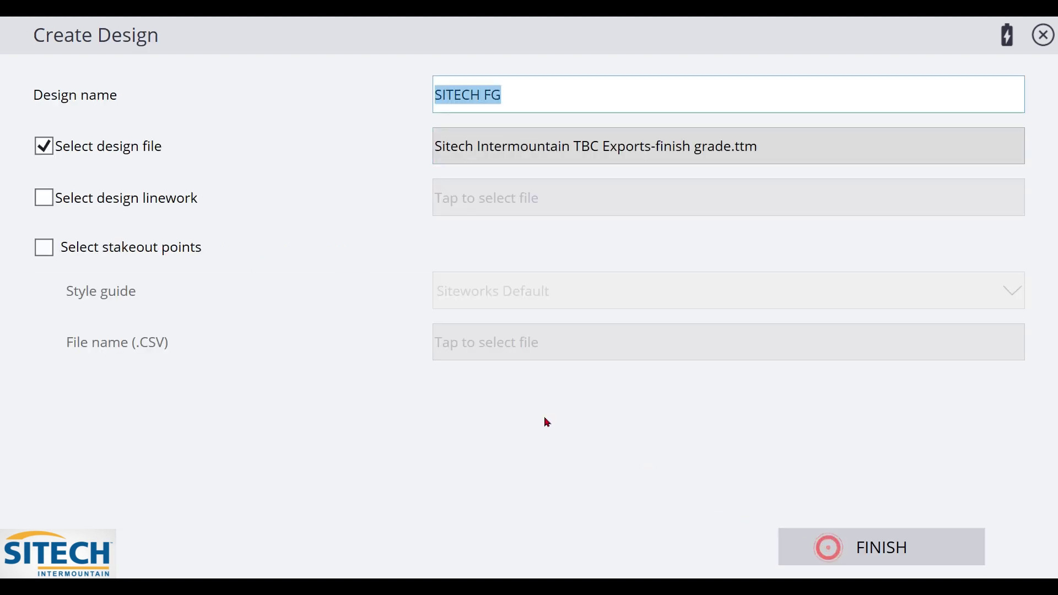
- Choose Sitech Intermountain TBC Exports-Finish Grade.dxf from the export videos folder as SITECH FG's linework
{"action": "left_click", "coordinate": [48, 205]}
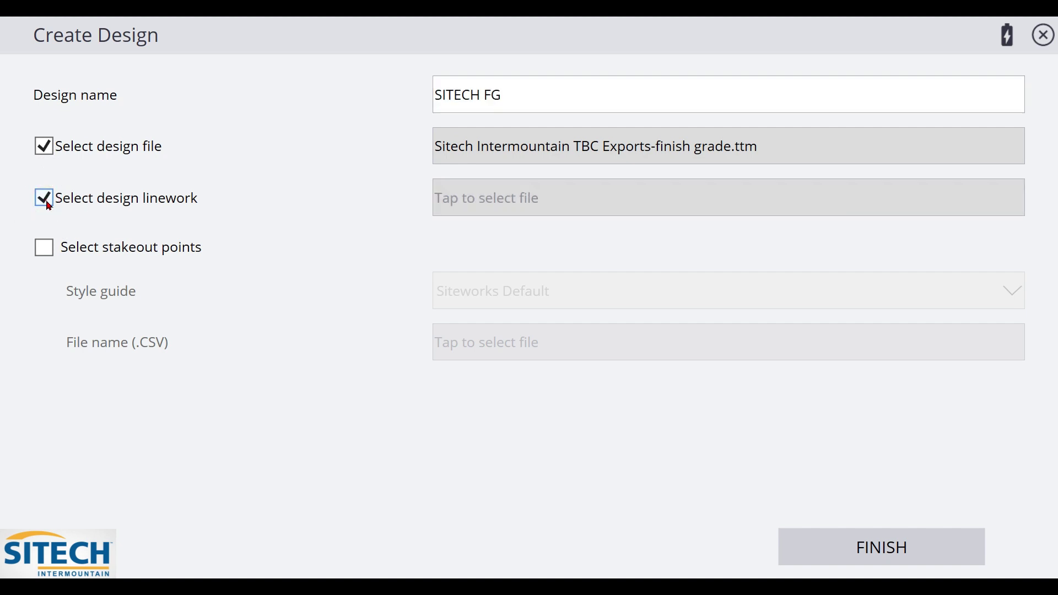
{"action": "left_click", "coordinate": [476, 201]}
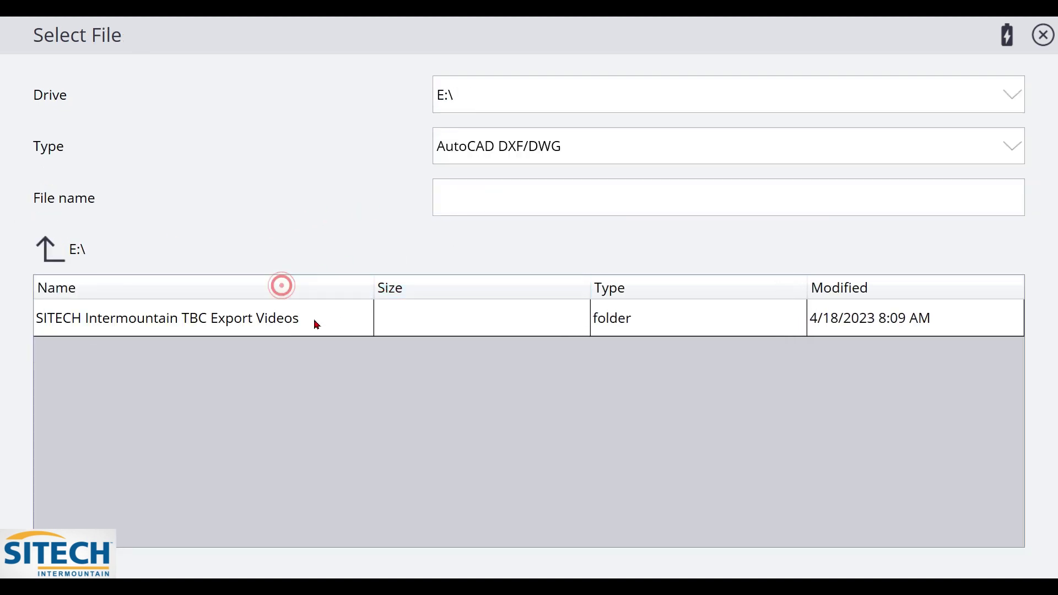
{"action": "left_click", "coordinate": [291, 318]}
{"action": "left_click", "coordinate": [865, 554]}
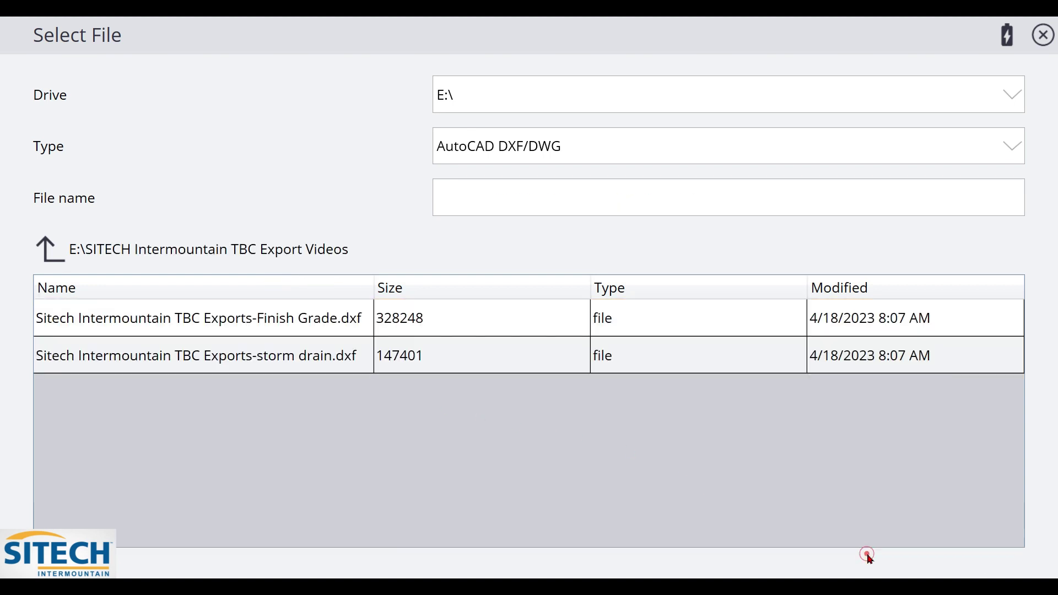
{"action": "left_click_drag", "start_coordinate": [373, 288], "coordinate": [427, 294]}
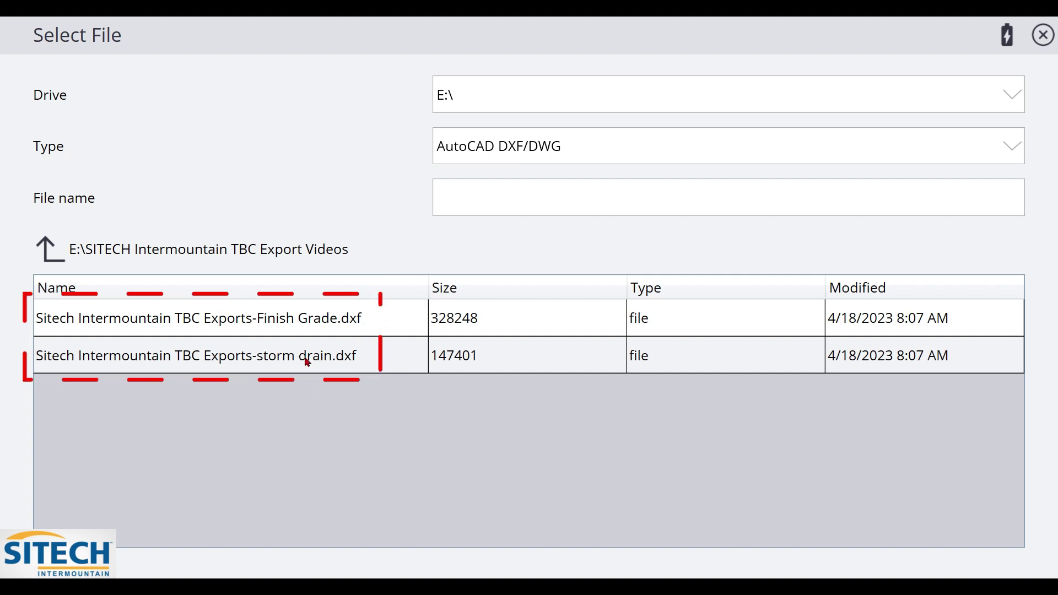
{"action": "left_click", "coordinate": [307, 320]}
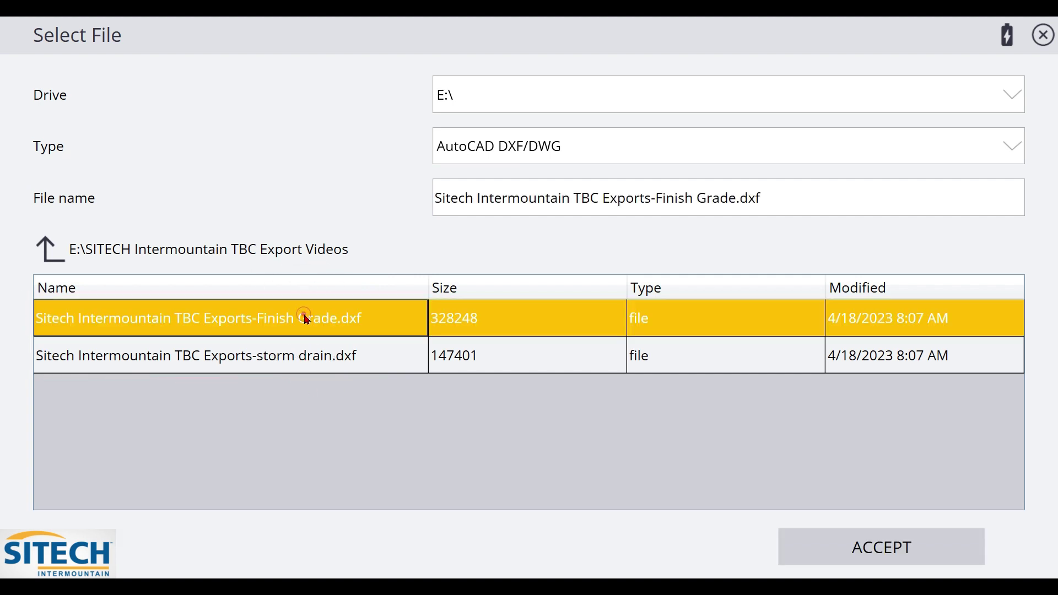
{"action": "left_click", "coordinate": [940, 556]}
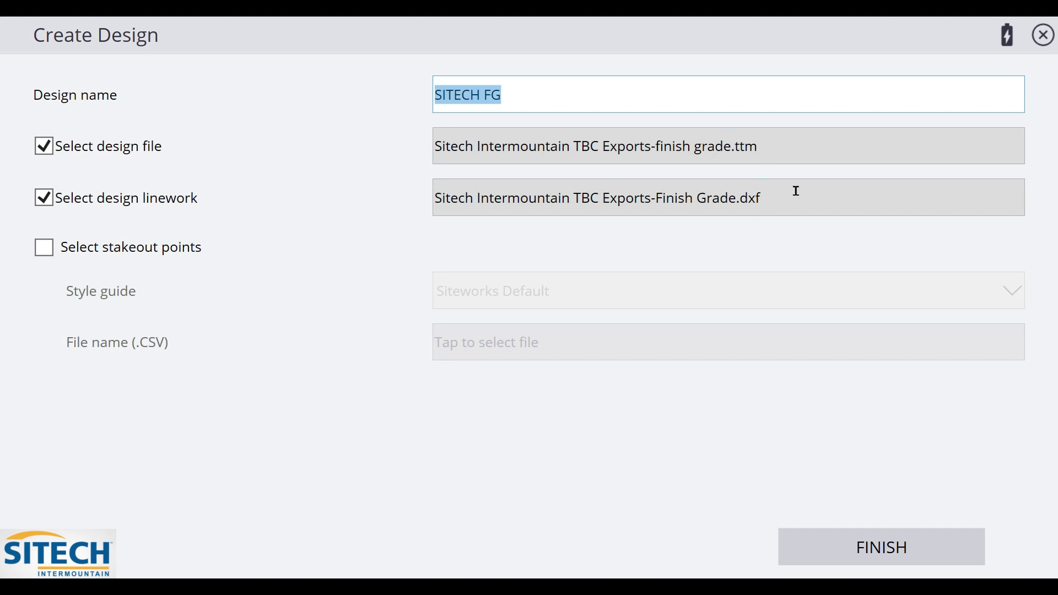
- Finish the SITECH FG design and start a new design named SITECH Storm Drain
{"action": "left_click", "coordinate": [870, 558]}
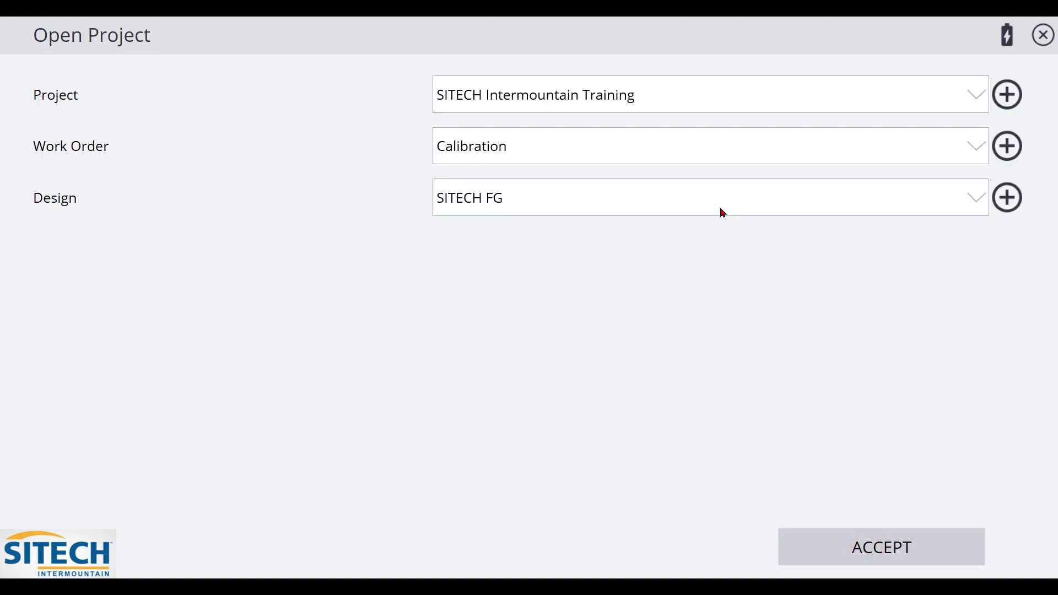
{"action": "left_click", "coordinate": [1008, 197]}
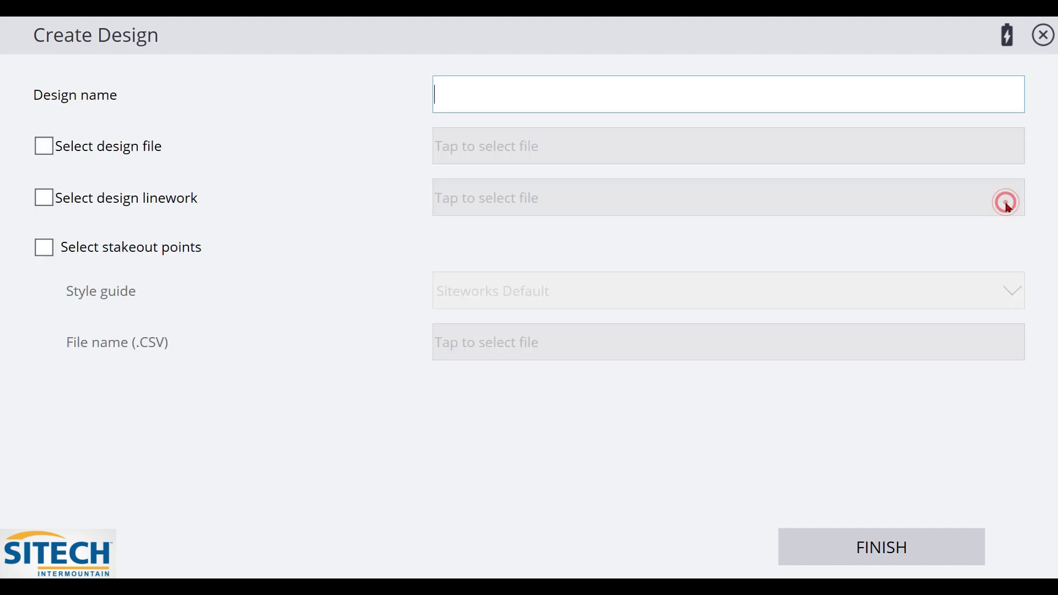
{"action": "type", "text": "S"}
{"action": "type", "text": "ITEC"}
{"action": "key", "text": "BackSpace"}
{"action": "type", "text": "CH Storm Drain"}
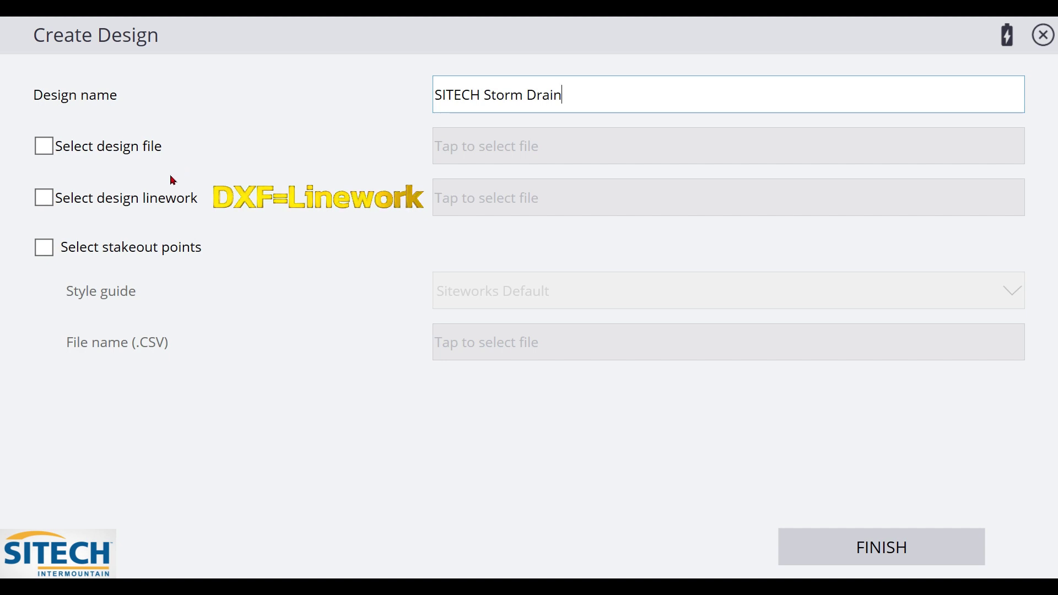
- Set the storm drain .dxf from the export videos folder as its linework and finish the design
{"action": "left_click", "coordinate": [48, 200]}
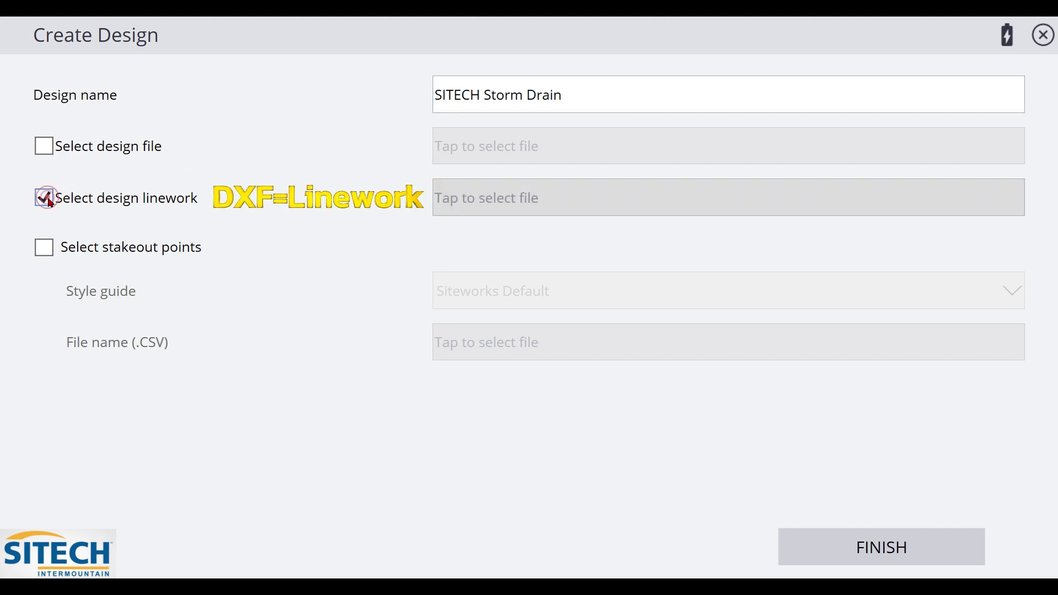
{"action": "left_click", "coordinate": [512, 205]}
{"action": "left_click_drag", "start_coordinate": [282, 287], "coordinate": [409, 300]}
{"action": "left_click", "coordinate": [284, 318]}
{"action": "left_click", "coordinate": [844, 542]}
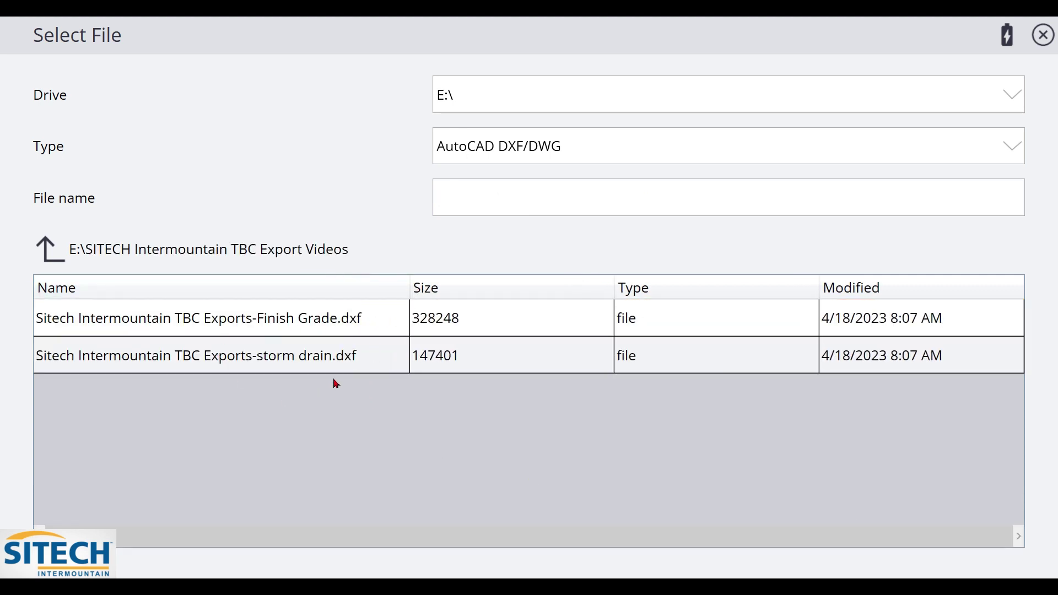
{"action": "left_click", "coordinate": [330, 357]}
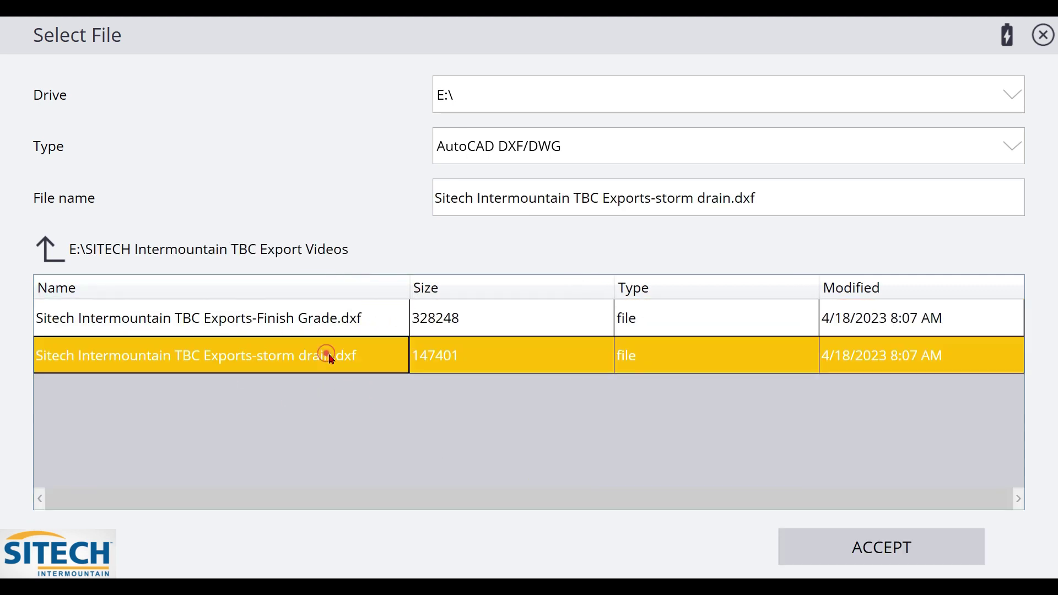
{"action": "left_click", "coordinate": [855, 547]}
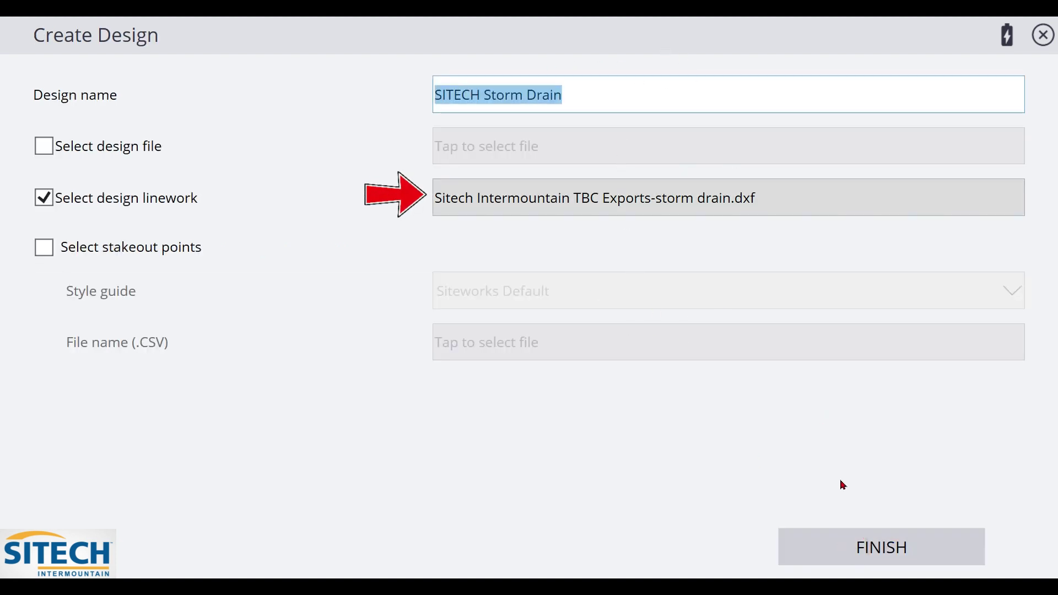
{"action": "left_click", "coordinate": [856, 548]}
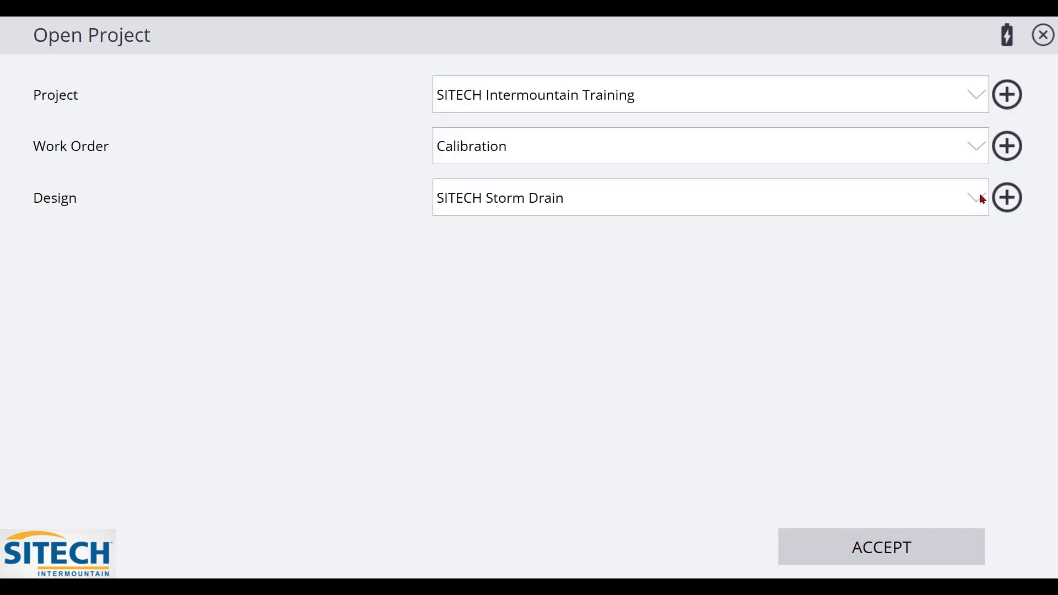
- Keep SITECH Storm Drain as the design and start another design named SITECH FG VCL File
{"action": "left_click", "coordinate": [983, 199]}
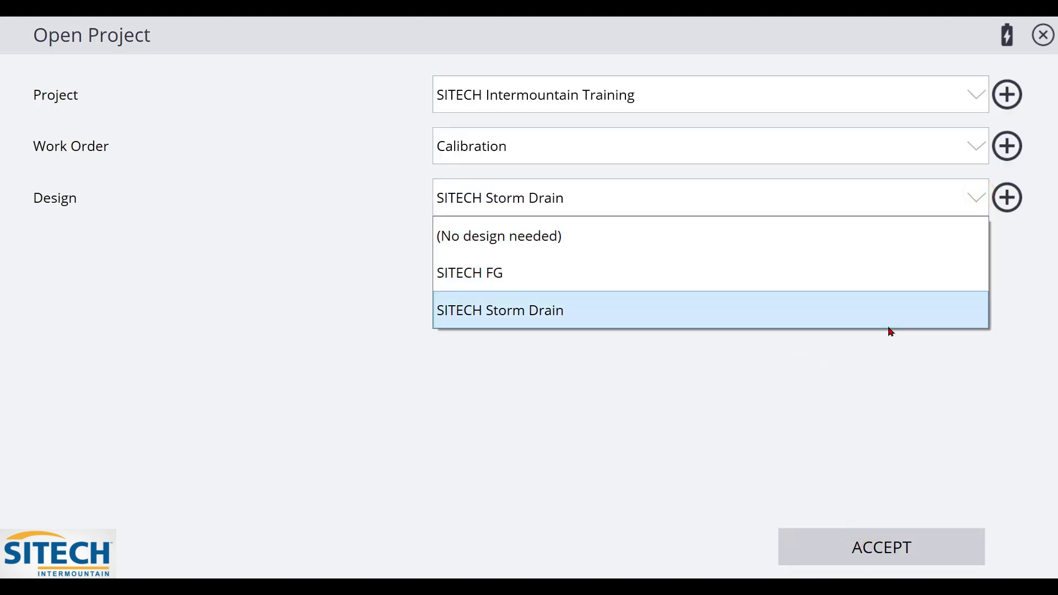
{"action": "left_click", "coordinate": [1014, 300]}
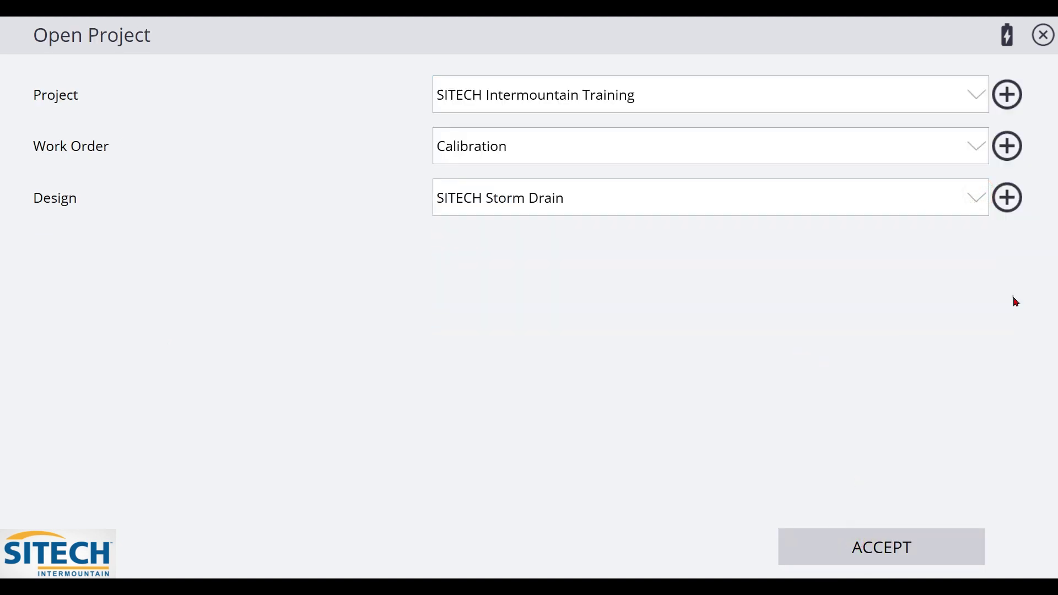
{"action": "left_click", "coordinate": [1012, 200]}
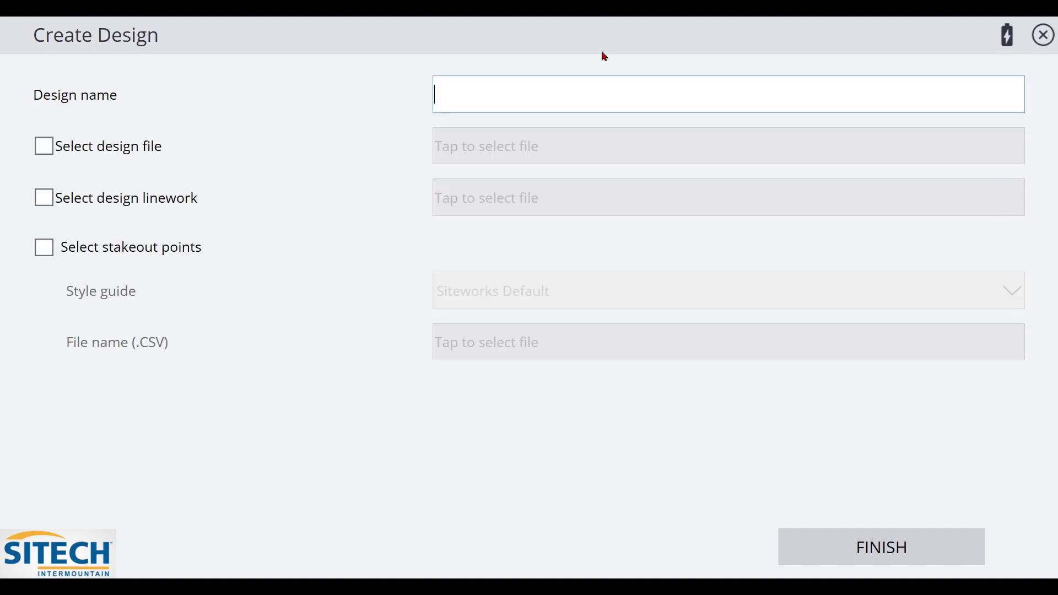
{"action": "type", "text": "SITECH FG VCL File"}
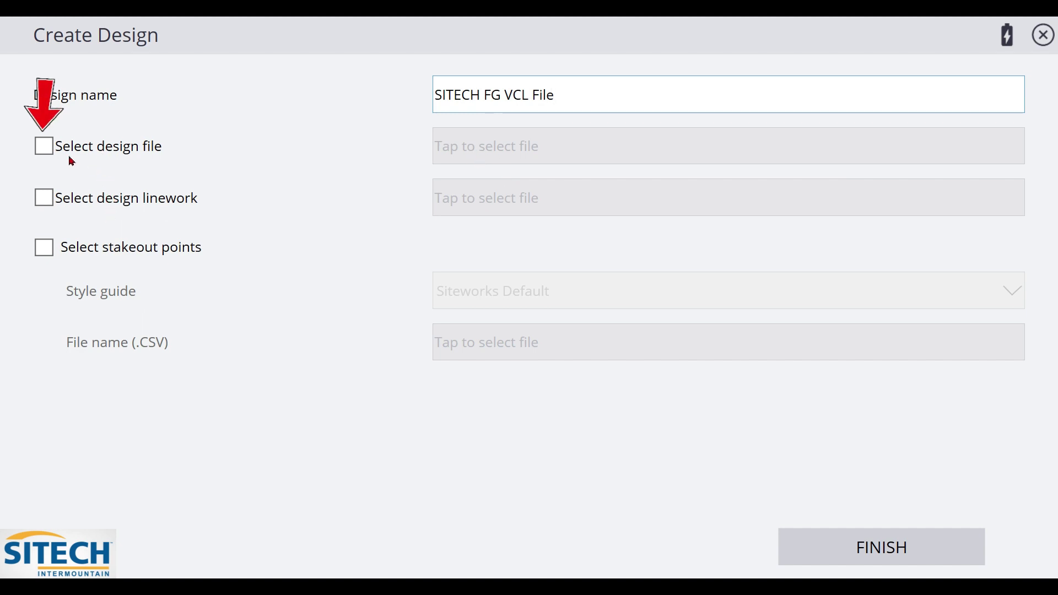
- Use Sitech Intermountain TBC Exports.vcl as the design file and finish the SITECH FG VCL File design
{"action": "left_click", "coordinate": [43, 145]}
{"action": "left_click", "coordinate": [496, 147]}
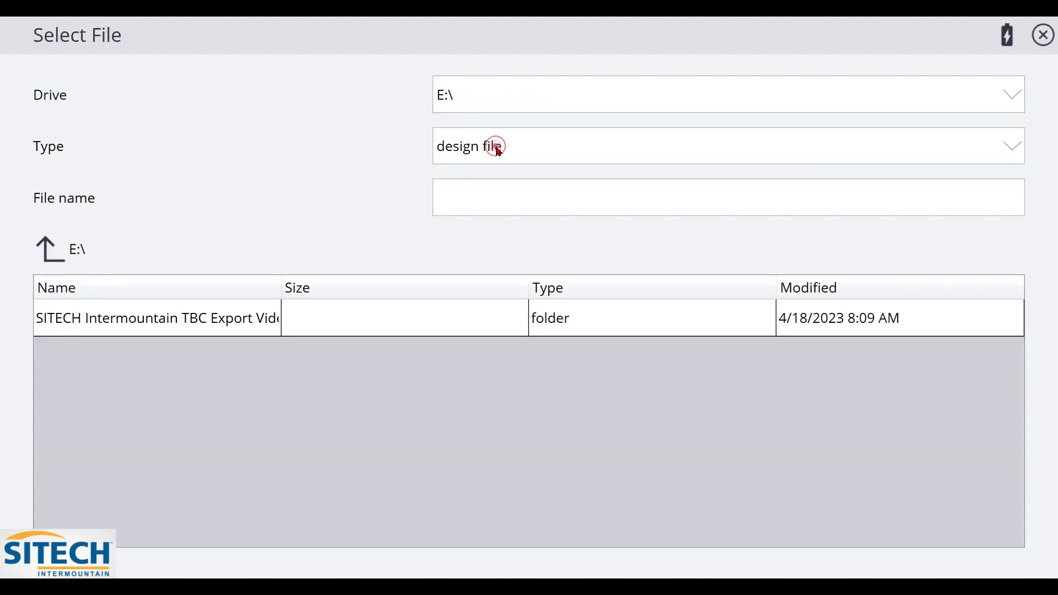
{"action": "left_click_drag", "start_coordinate": [281, 279], "coordinate": [403, 298]}
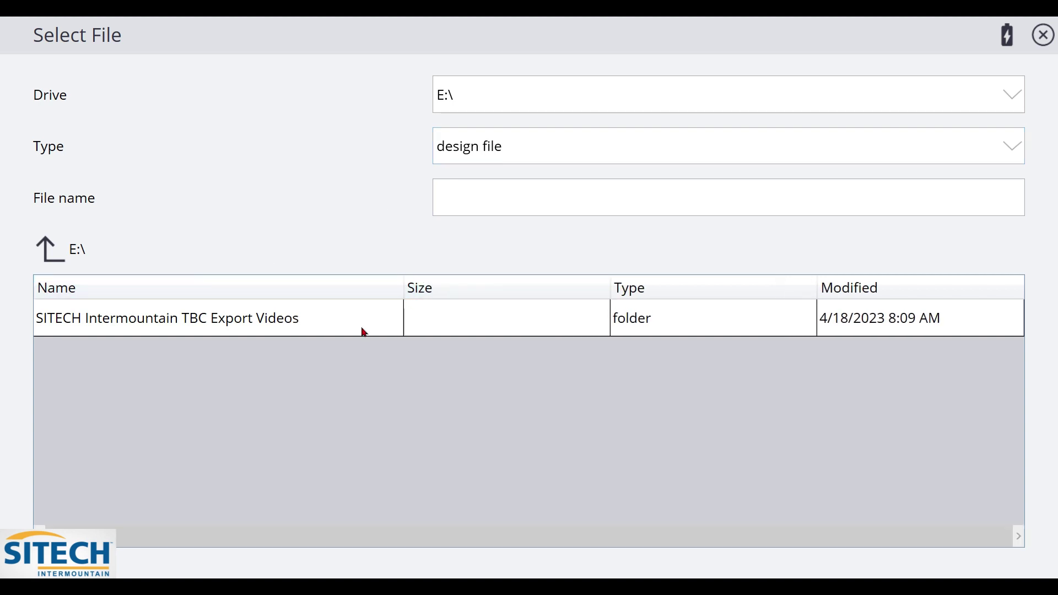
{"action": "left_click", "coordinate": [286, 325]}
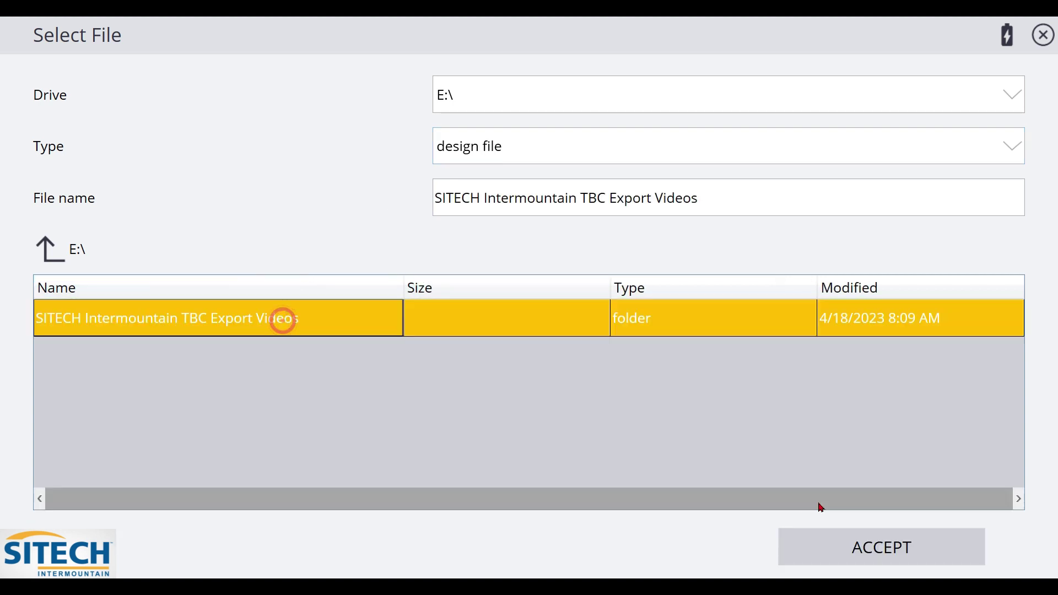
{"action": "left_click", "coordinate": [841, 547]}
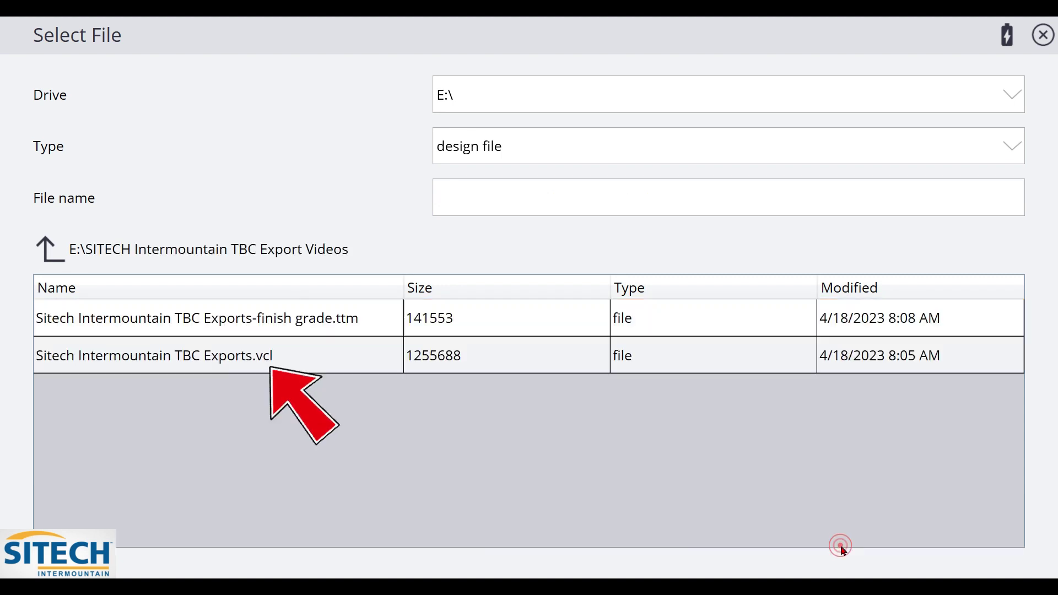
{"action": "left_click", "coordinate": [262, 366]}
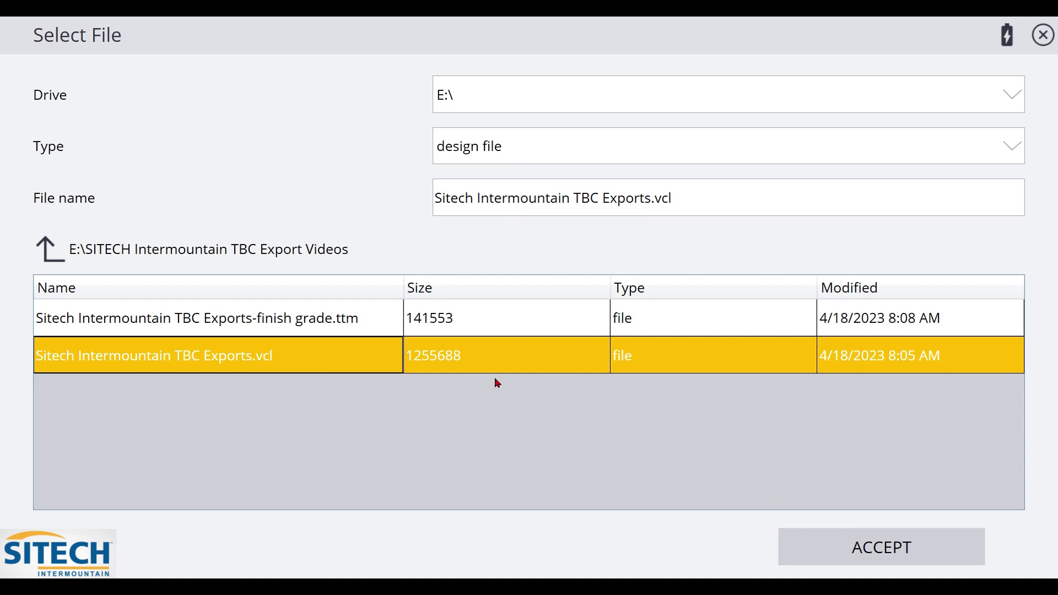
{"action": "mouse_move", "coordinate": [402, 285]}
{"action": "left_mouse_down"}
{"action": "mouse_move", "coordinate": [246, 280]}
{"action": "mouse_move", "coordinate": [399, 284]}
{"action": "left_mouse_up"}
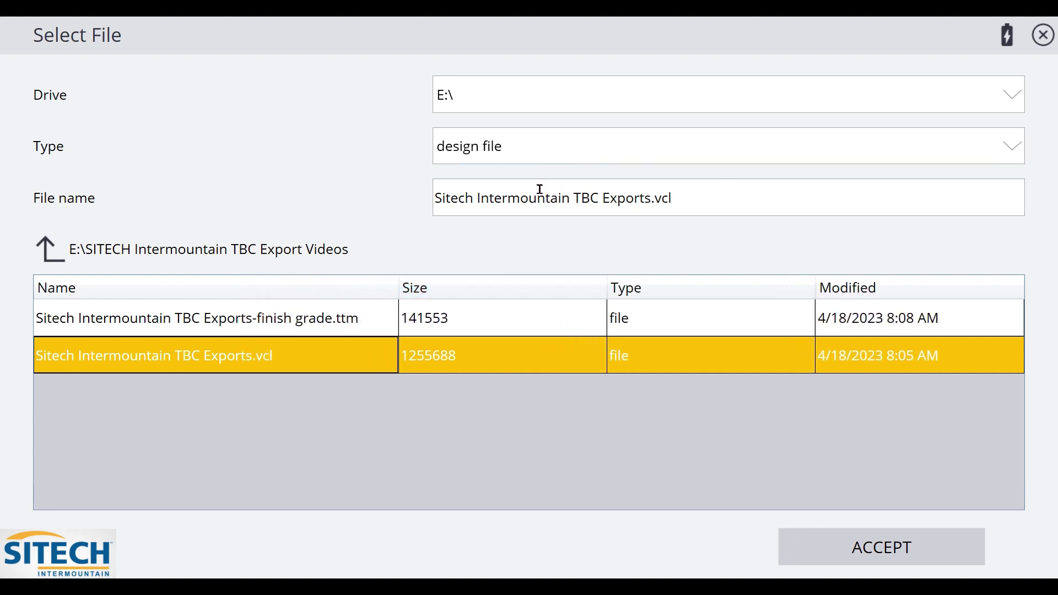
{"action": "left_click", "coordinate": [854, 552]}
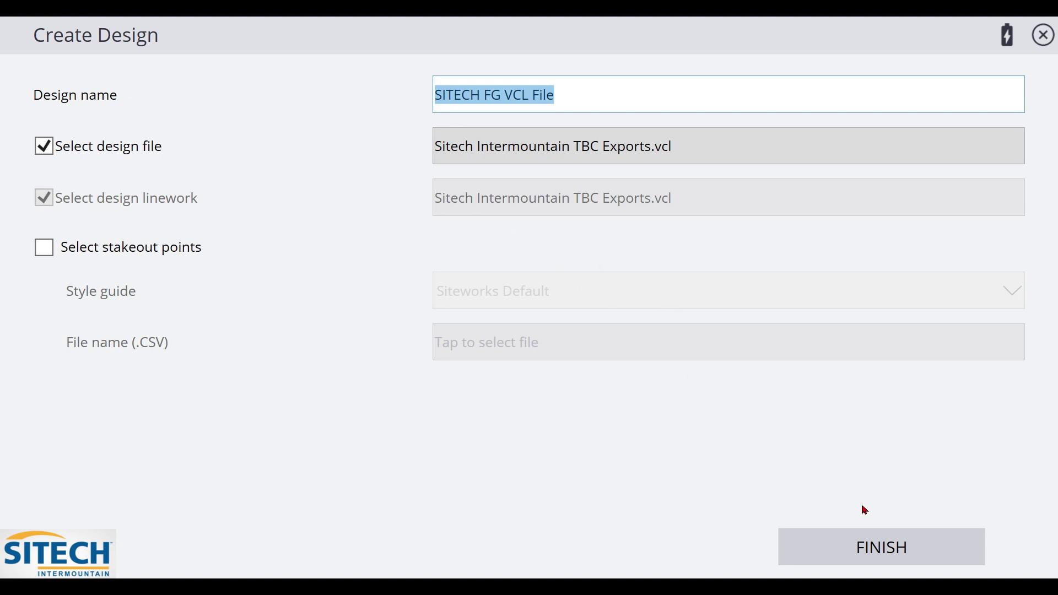
{"action": "left_click", "coordinate": [888, 549]}
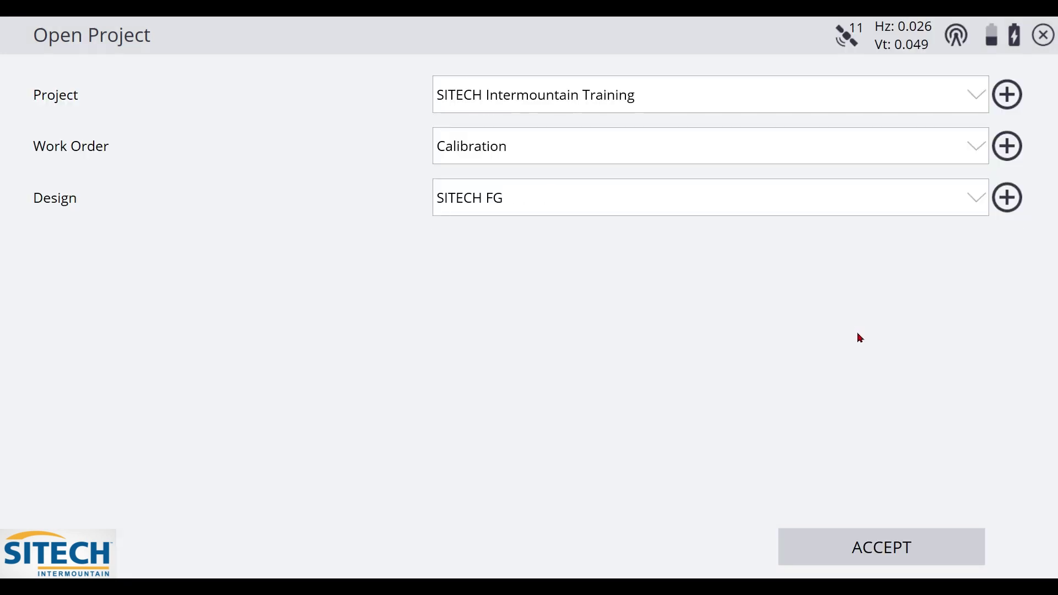
- Load the project and measure a map point reading Fill A 6.562 at Elv 4185.498
{"action": "left_click", "coordinate": [888, 546]}
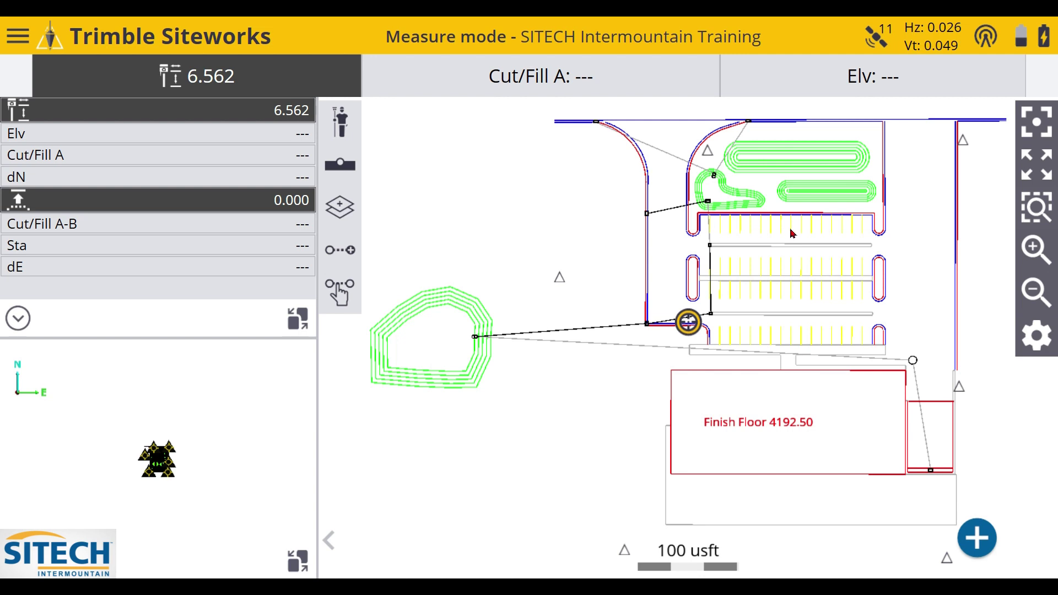
{"action": "left_click_drag", "start_coordinate": [906, 192], "coordinate": [826, 205]}
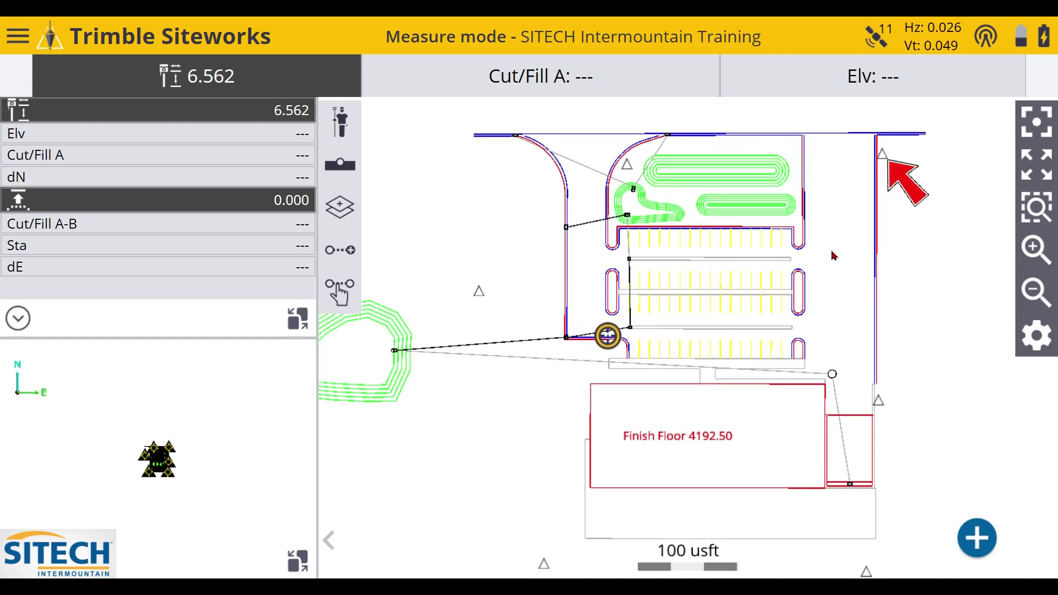
{"action": "left_click", "coordinate": [711, 275]}
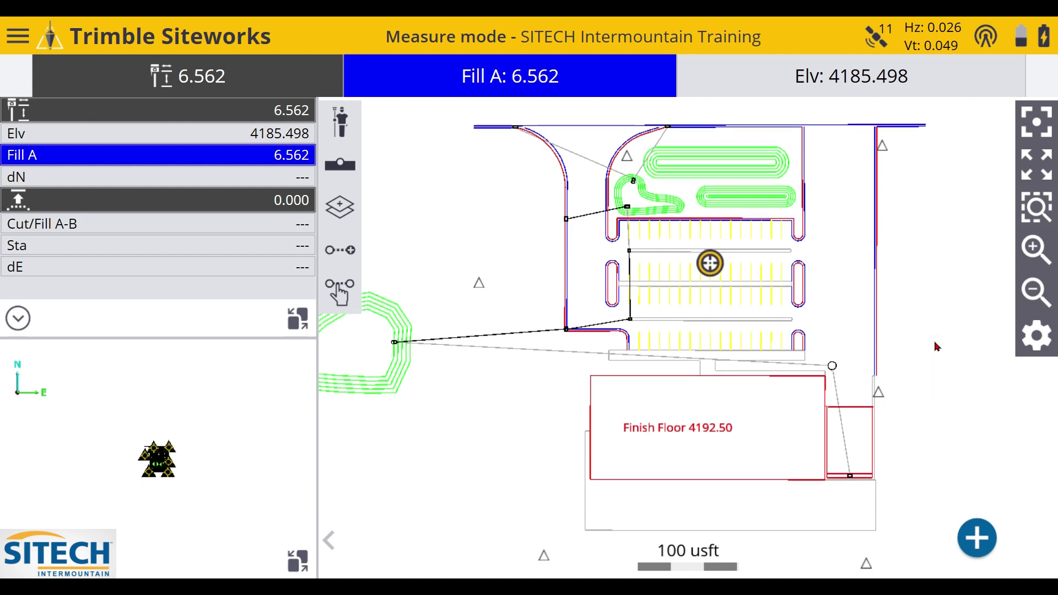
{"action": "left_click", "coordinate": [1039, 338]}
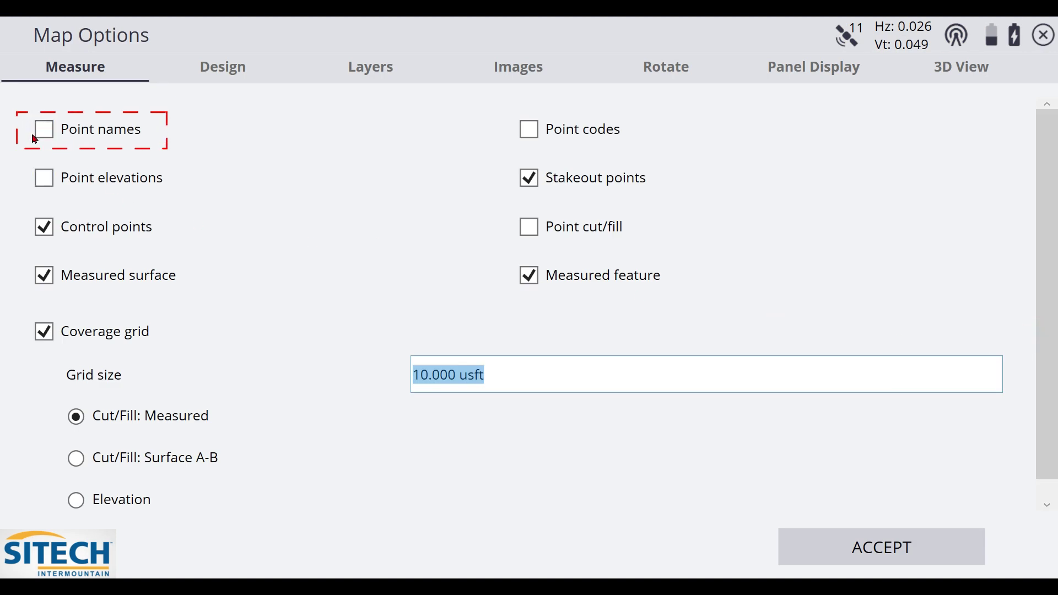
- Turn on Point names in Map Options and review the labelled cp2000–cp2005 control points
{"action": "left_click", "coordinate": [55, 131]}
{"action": "left_click", "coordinate": [48, 133]}
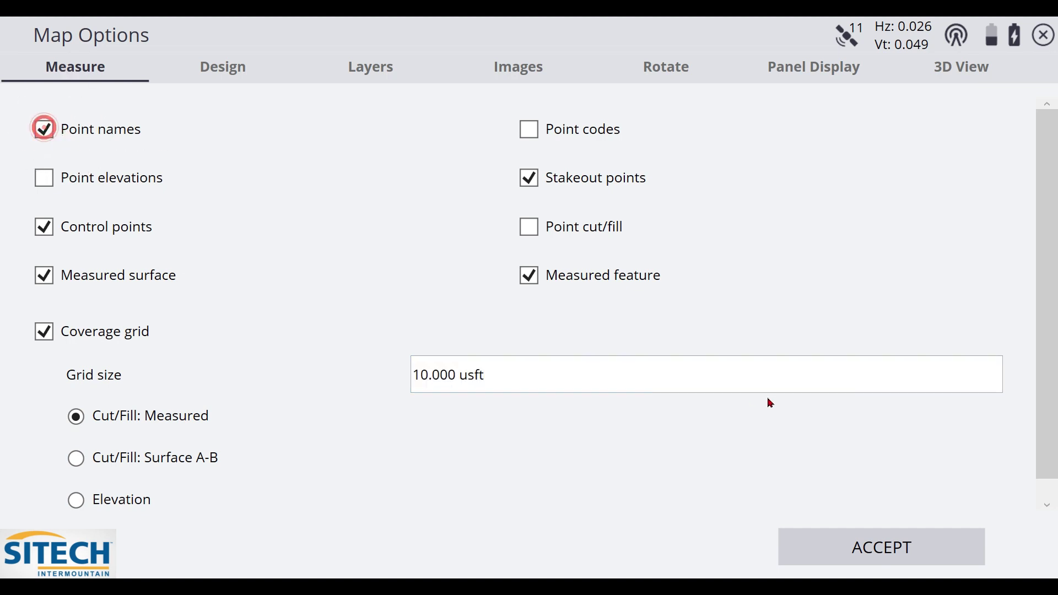
{"action": "left_click", "coordinate": [890, 558]}
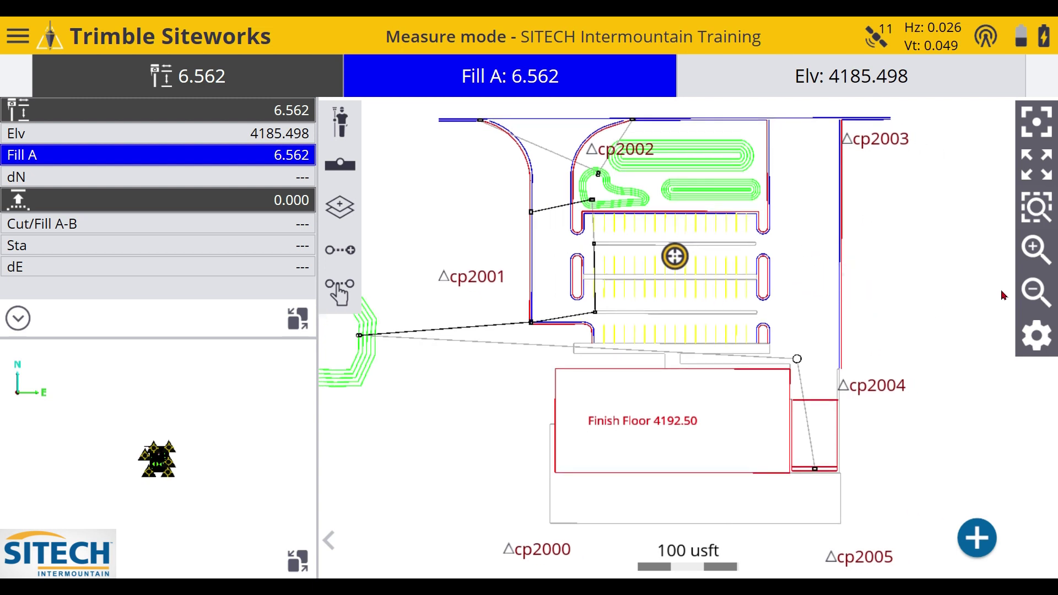
{"action": "left_click", "coordinate": [1048, 288]}
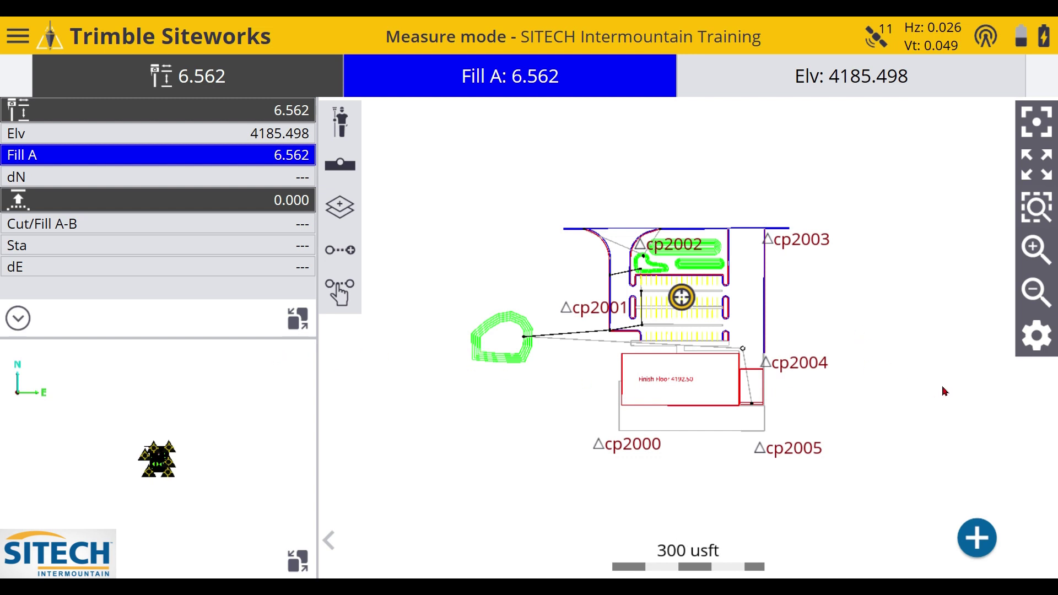
{"action": "left_click", "coordinate": [1036, 250]}
{"action": "mouse_move", "coordinate": [889, 306]}
{"action": "left_mouse_down"}
{"action": "mouse_move", "coordinate": [885, 279]}
{"action": "mouse_move", "coordinate": [881, 288]}
{"action": "left_mouse_up"}
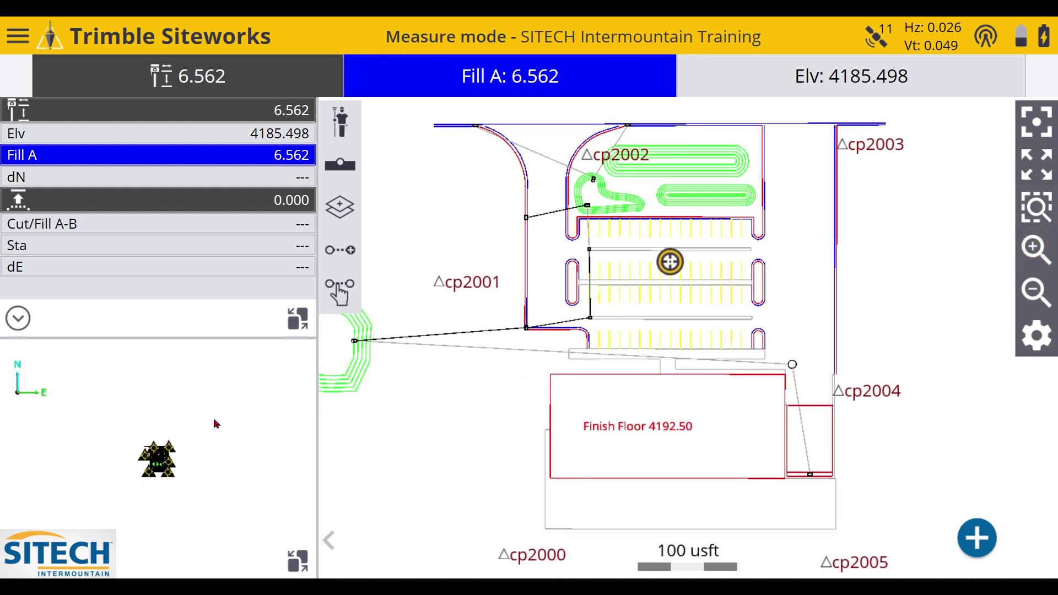
- Swap the design surface into the main view, zoom and tilt it into 3-D, then swap back
{"action": "left_click", "coordinate": [304, 565]}
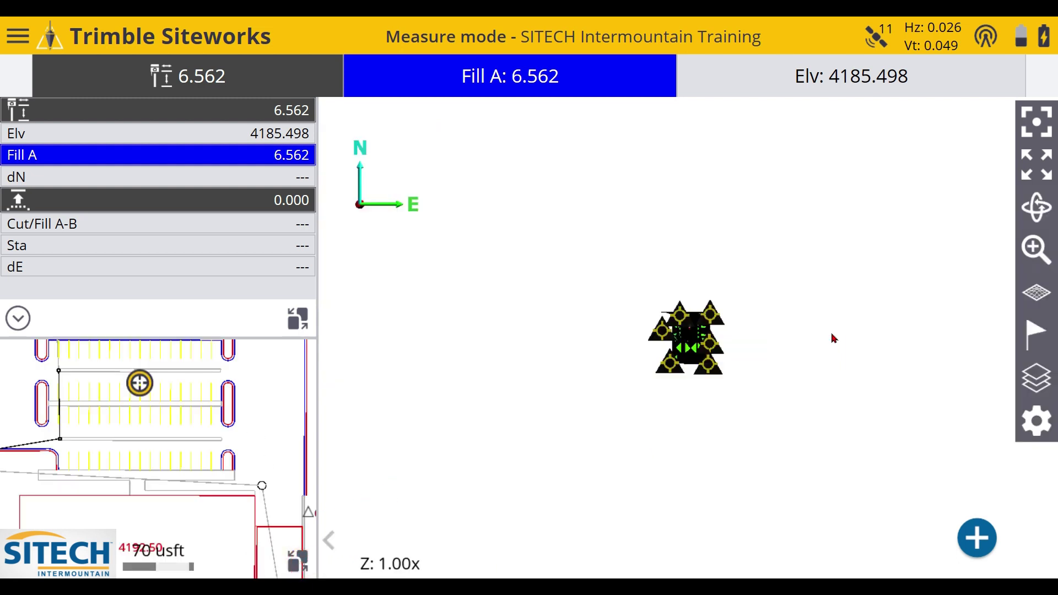
{"action": "left_click", "coordinate": [1035, 251]}
{"action": "left_click_drag", "start_coordinate": [822, 359], "coordinate": [920, 282]}
{"action": "left_click", "coordinate": [1047, 249]}
{"action": "left_click_drag", "start_coordinate": [959, 317], "coordinate": [897, 317]}
{"action": "left_click", "coordinate": [1037, 208]}
{"action": "left_click_drag", "start_coordinate": [997, 251], "coordinate": [913, 353]}
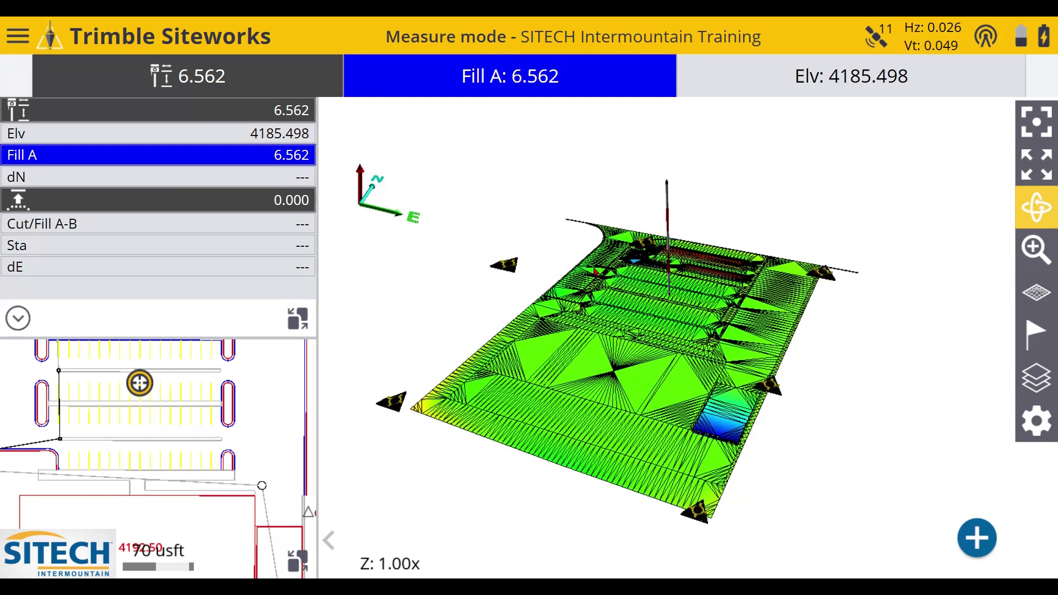
{"action": "left_click", "coordinate": [1036, 208]}
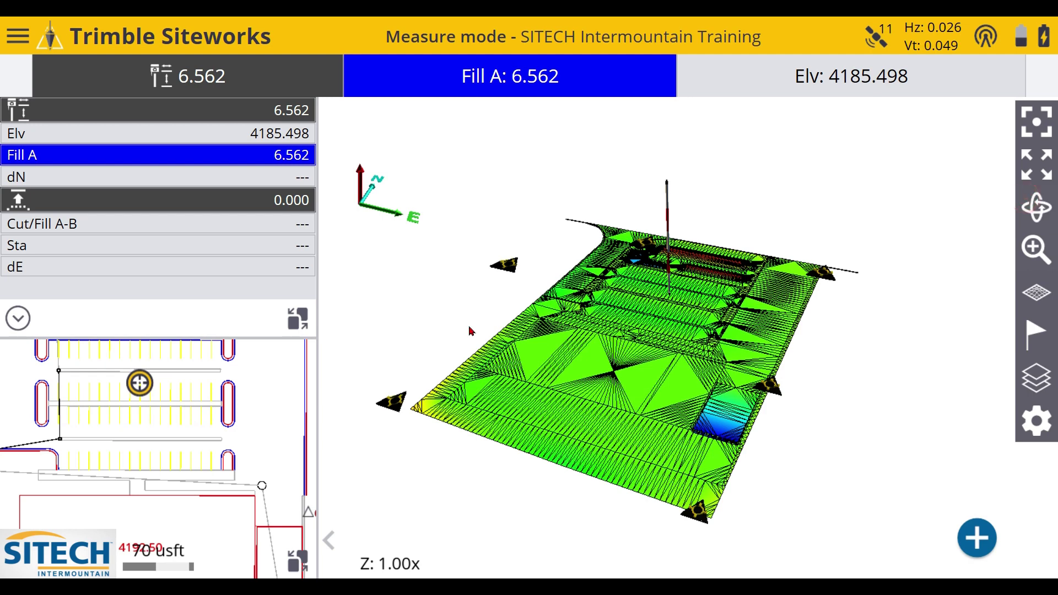
{"action": "left_click", "coordinate": [298, 562]}
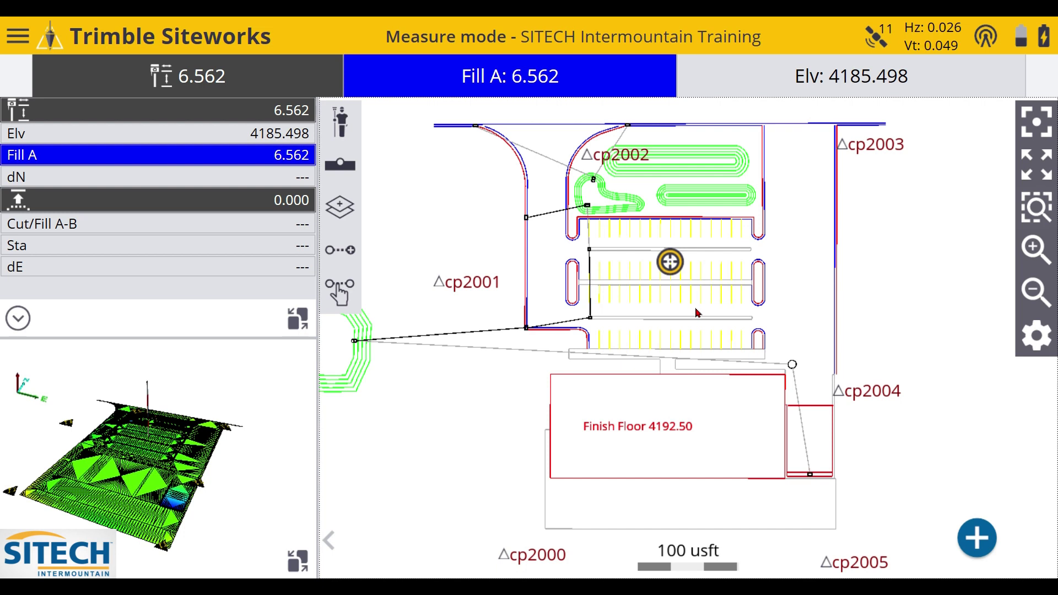
- Through Project Setup > Change Project, set the design to SITECH Storm Drain and load it
{"action": "left_click", "coordinate": [20, 37]}
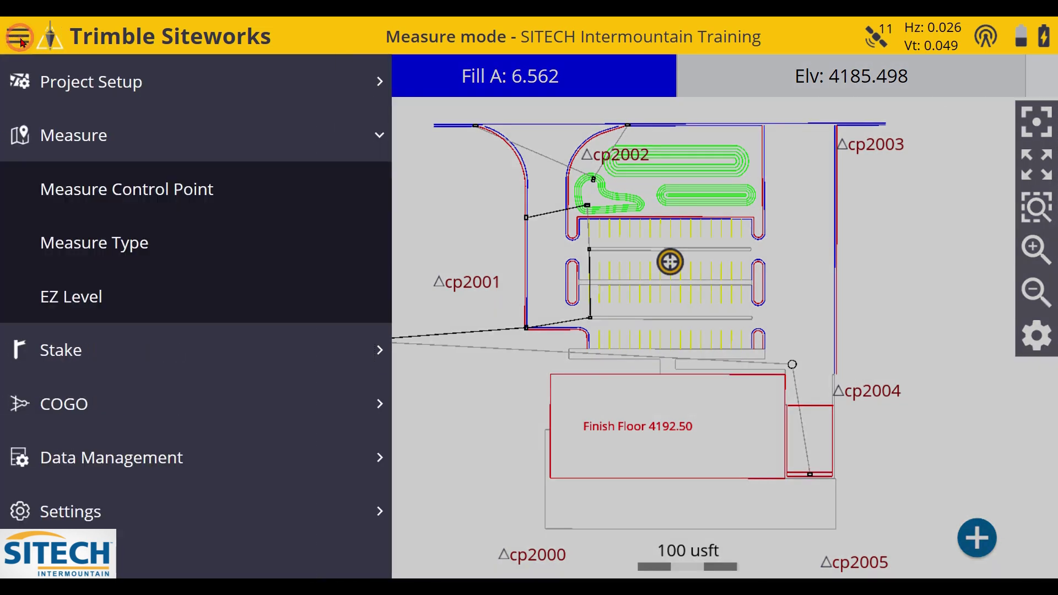
{"action": "left_click", "coordinate": [102, 82]}
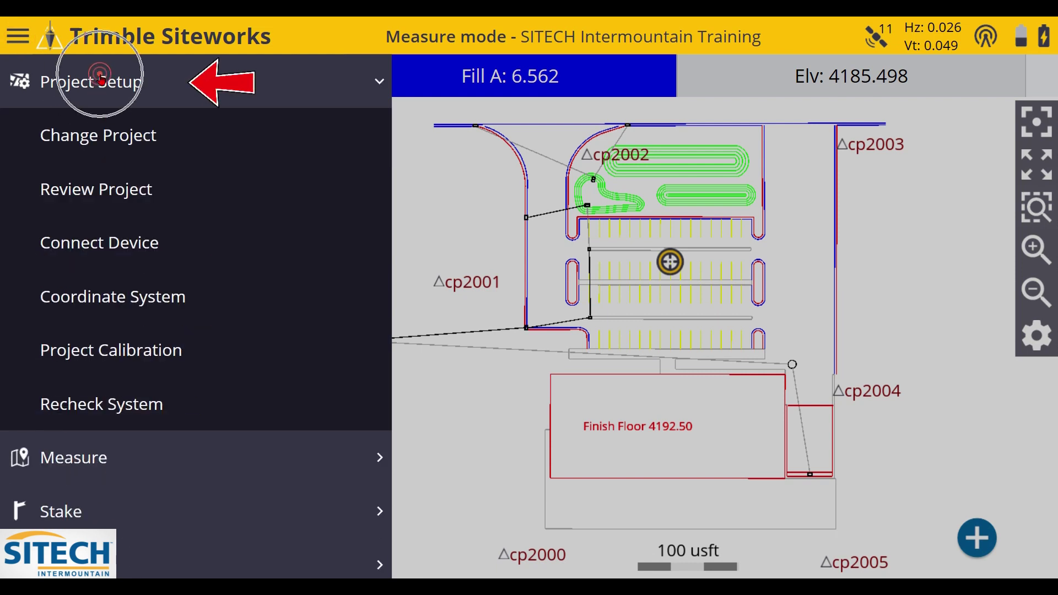
{"action": "left_click", "coordinate": [127, 139]}
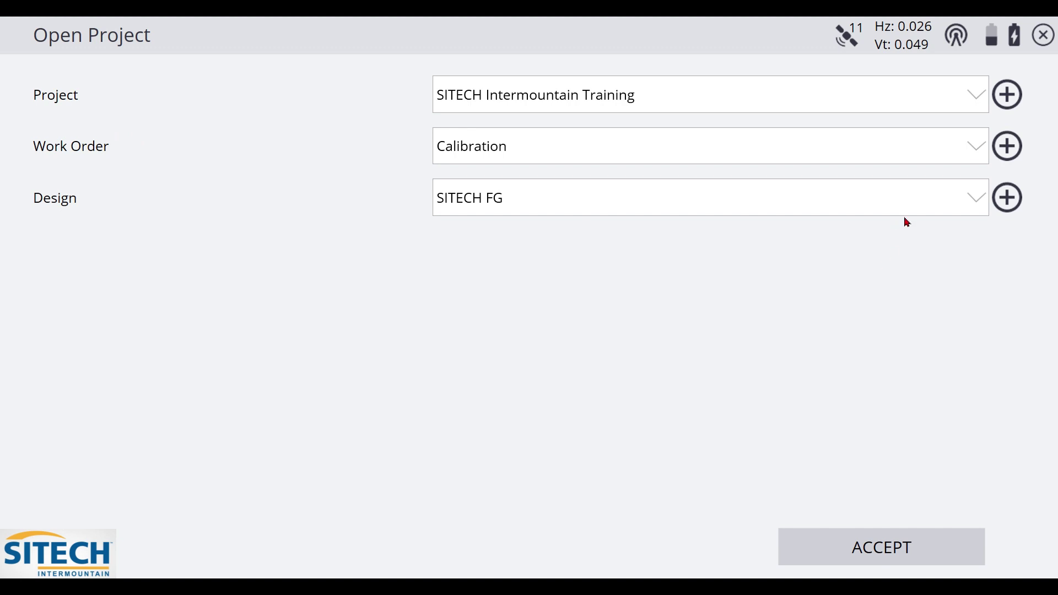
{"action": "left_click", "coordinate": [973, 199]}
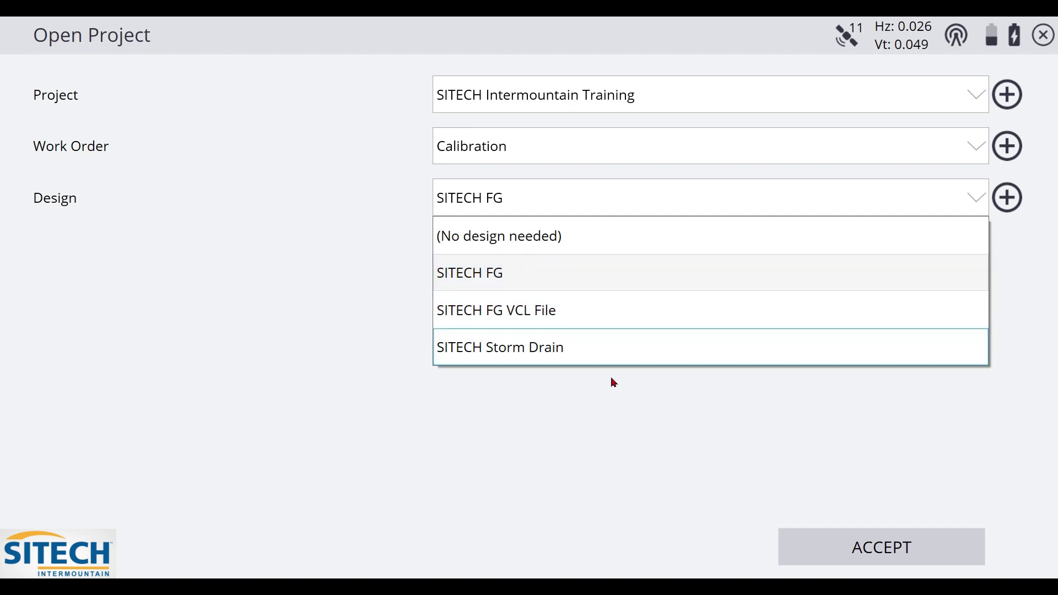
{"action": "left_click", "coordinate": [547, 349]}
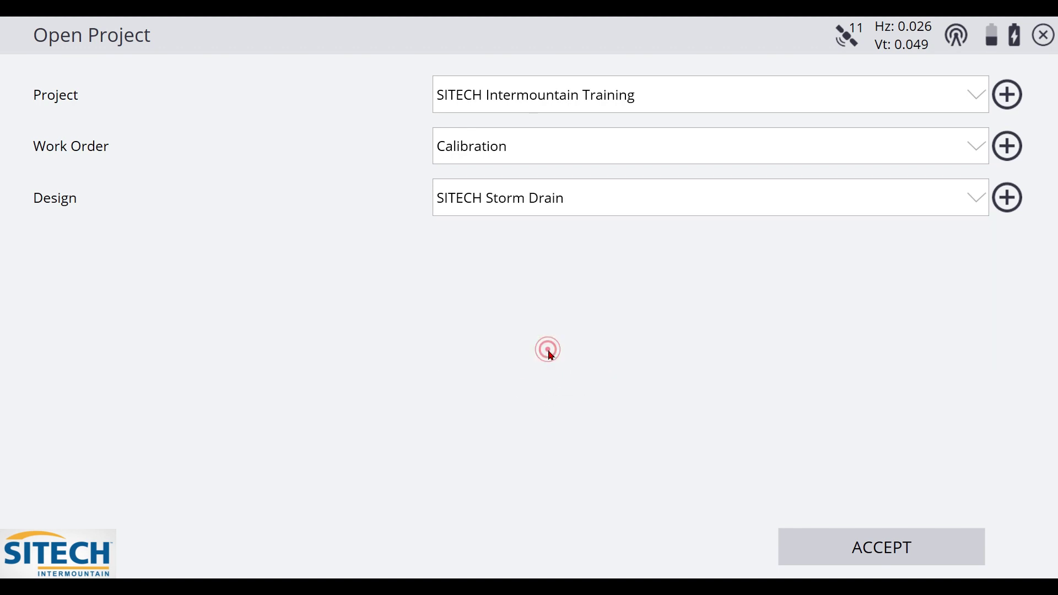
{"action": "left_click", "coordinate": [855, 547]}
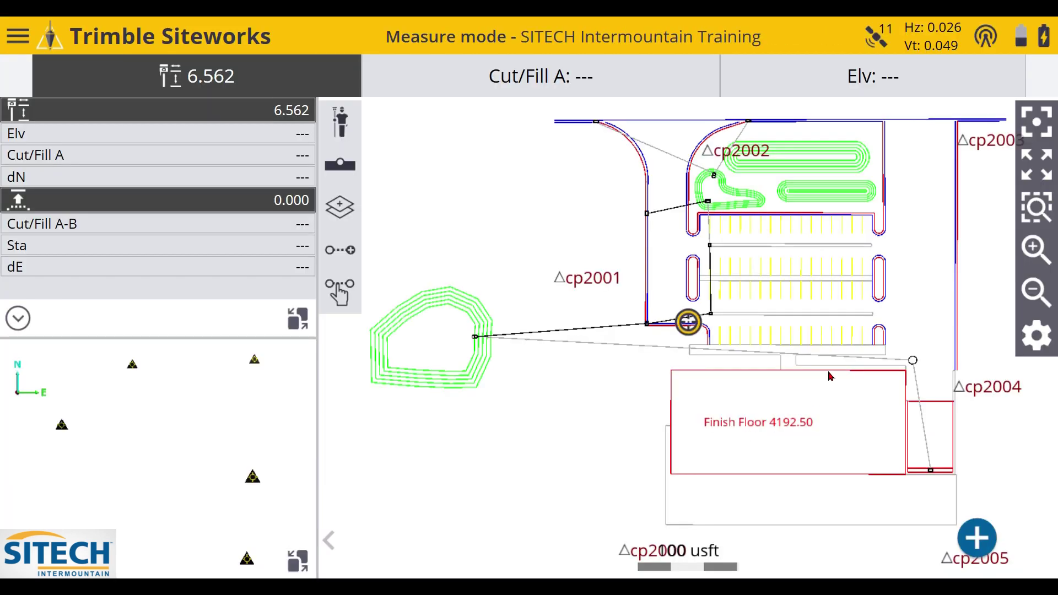
- Pan and zoom across the site, then pick a point at the parking island
{"action": "left_click_drag", "start_coordinate": [831, 376], "coordinate": [764, 401]}
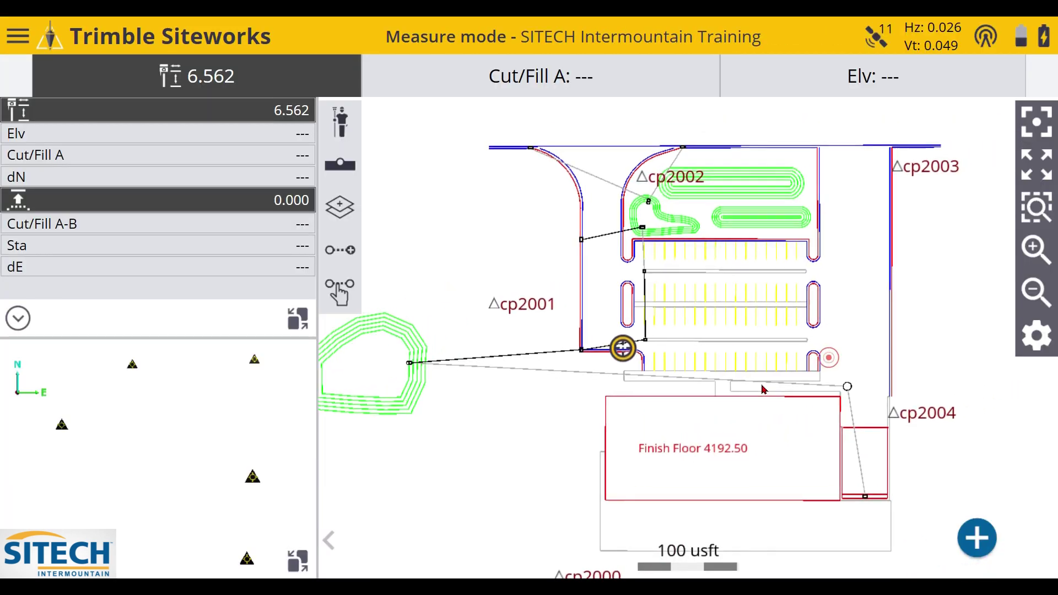
{"action": "left_click_drag", "start_coordinate": [772, 342], "coordinate": [750, 310]}
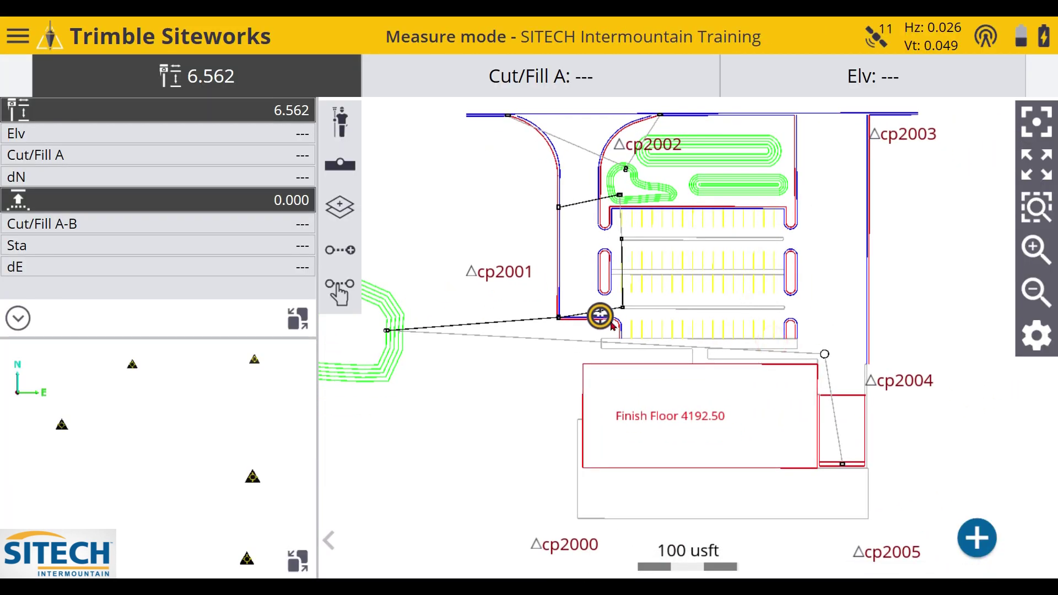
{"action": "left_click", "coordinate": [1031, 299]}
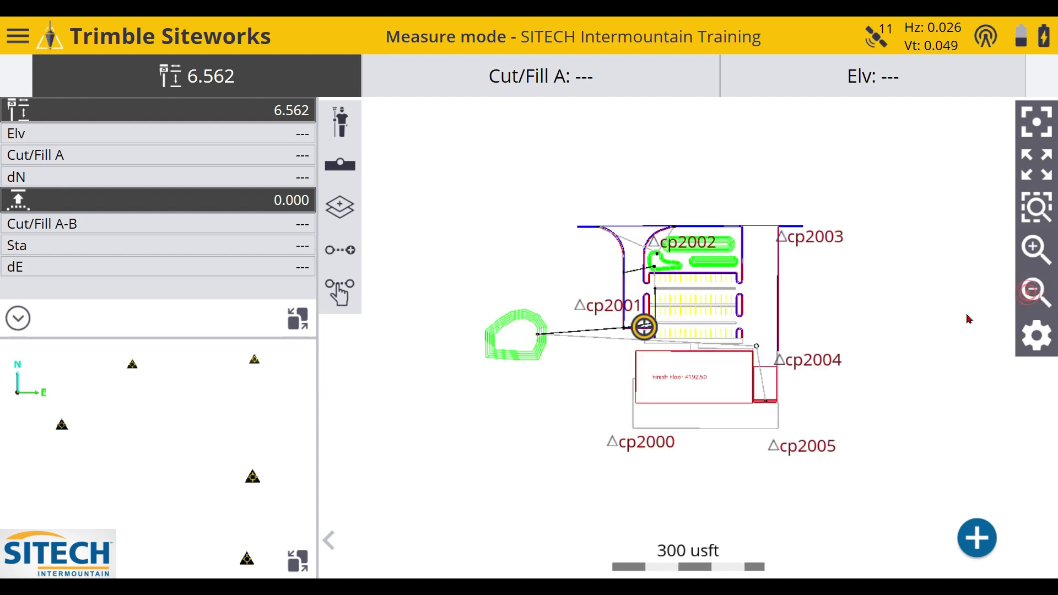
{"action": "left_click", "coordinate": [1036, 248]}
{"action": "left_click_drag", "start_coordinate": [928, 304], "coordinate": [898, 312]}
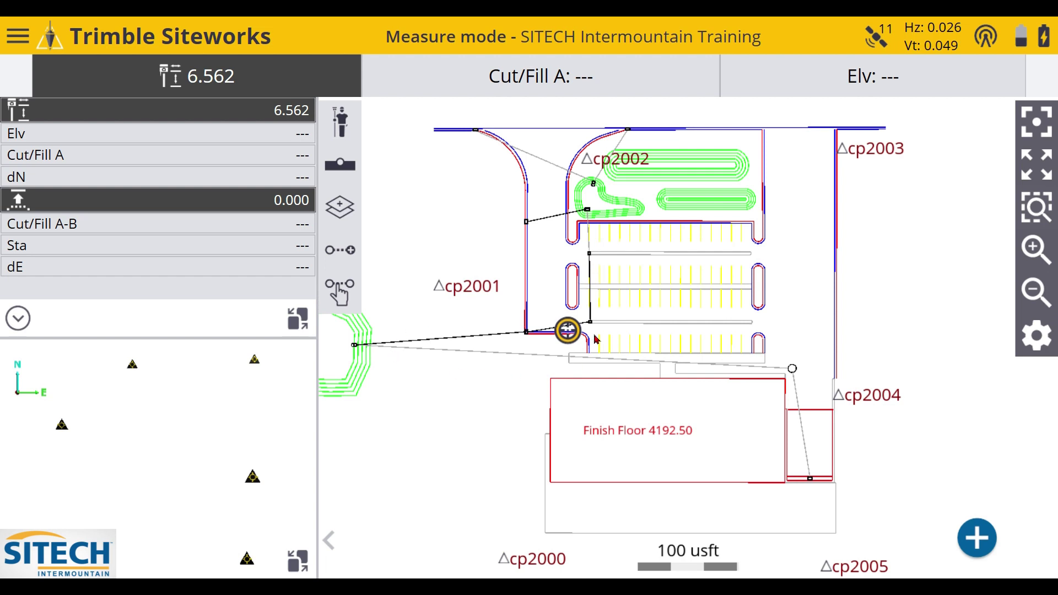
{"action": "left_click", "coordinate": [672, 292]}
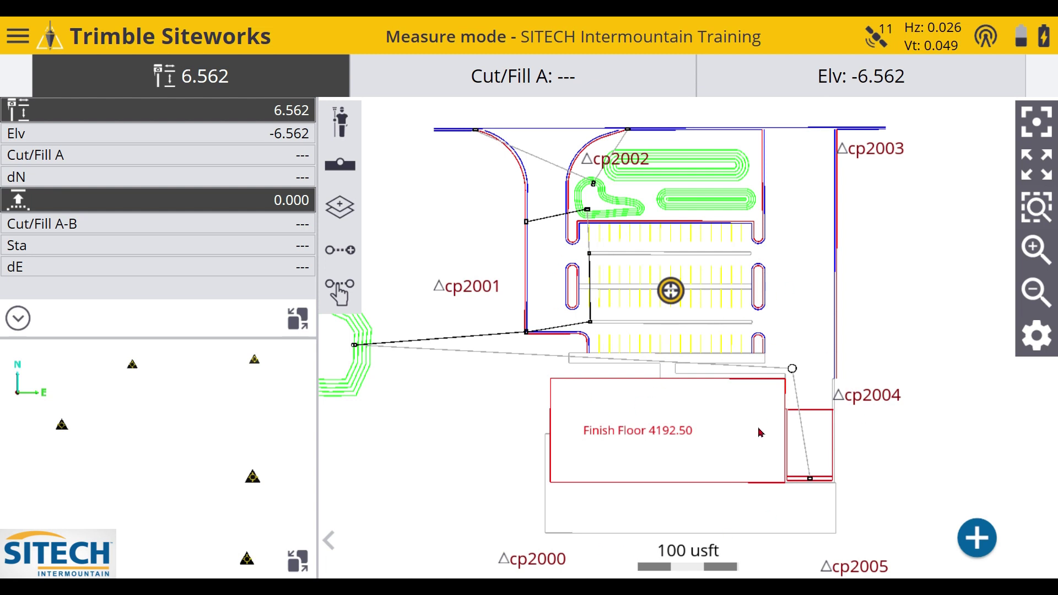
- Check the coordinates of points on the Finish Floor building's lower edge
{"action": "left_click", "coordinate": [756, 478]}
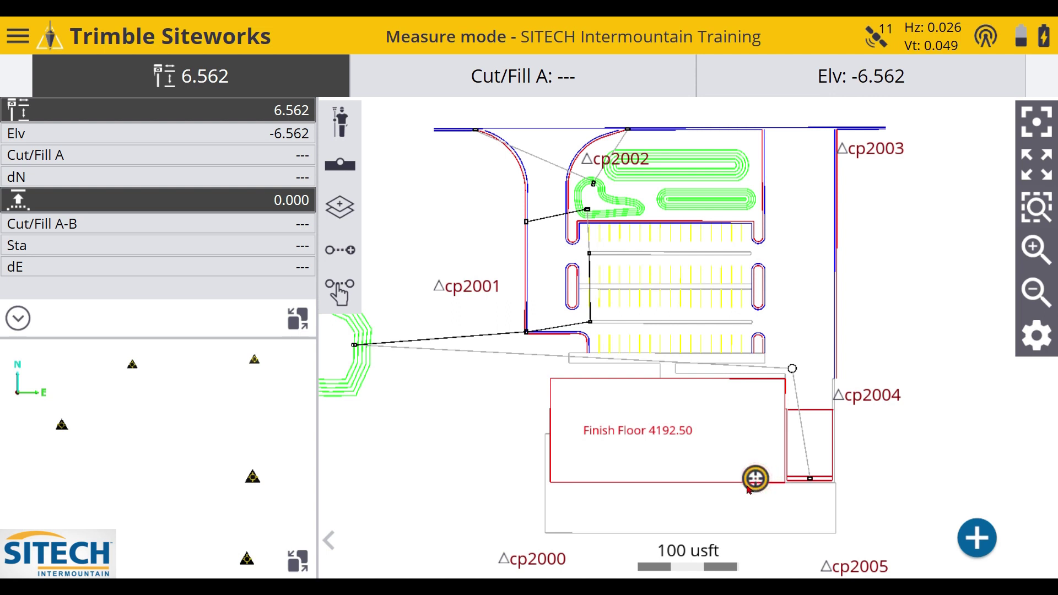
{"action": "left_click", "coordinate": [703, 482]}
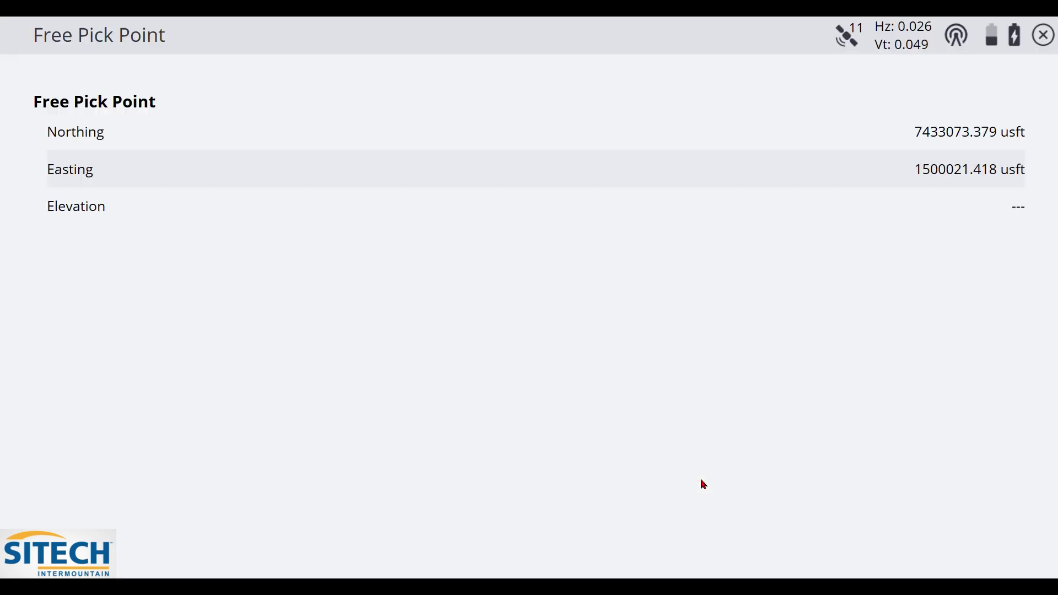
{"action": "left_click", "coordinate": [1045, 36]}
{"action": "left_click", "coordinate": [717, 485]}
{"action": "left_click", "coordinate": [1048, 27]}
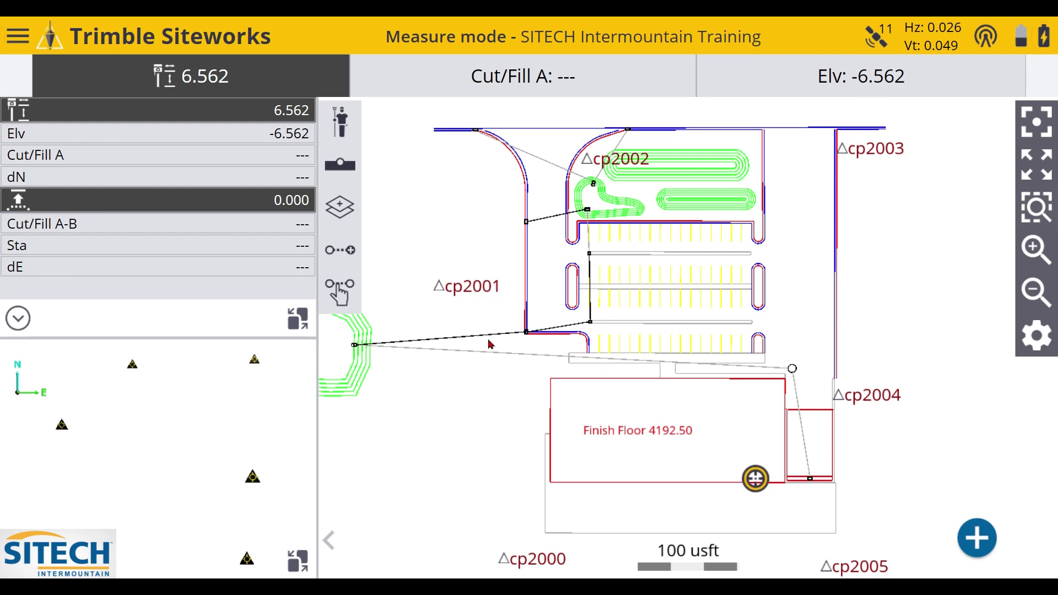
- Inspect the storm drain line's options, dismiss them, and zoom out to centre the site
{"action": "left_click", "coordinate": [488, 338]}
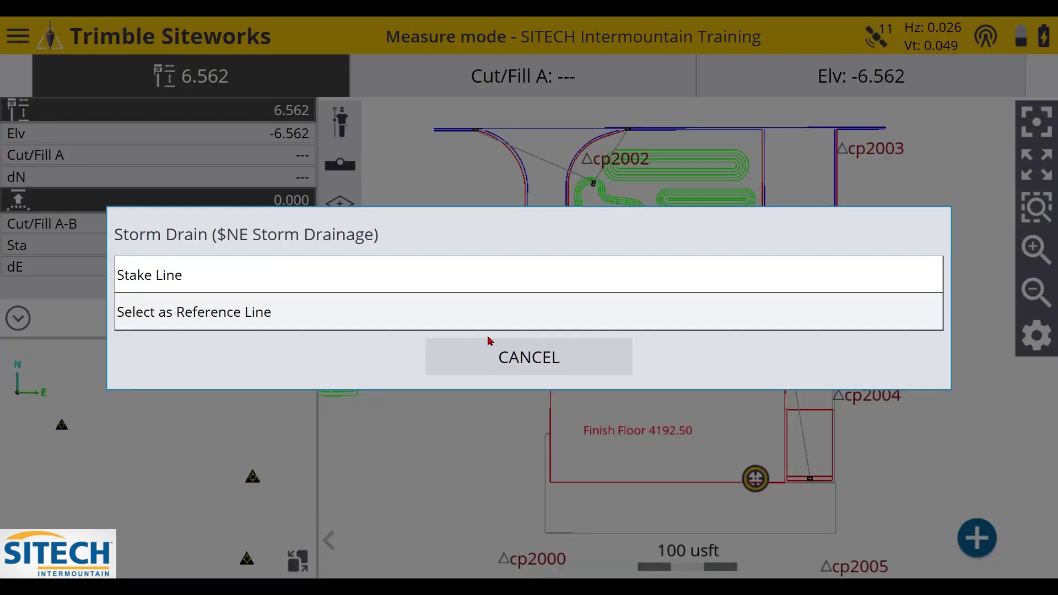
{"action": "left_click", "coordinate": [599, 359]}
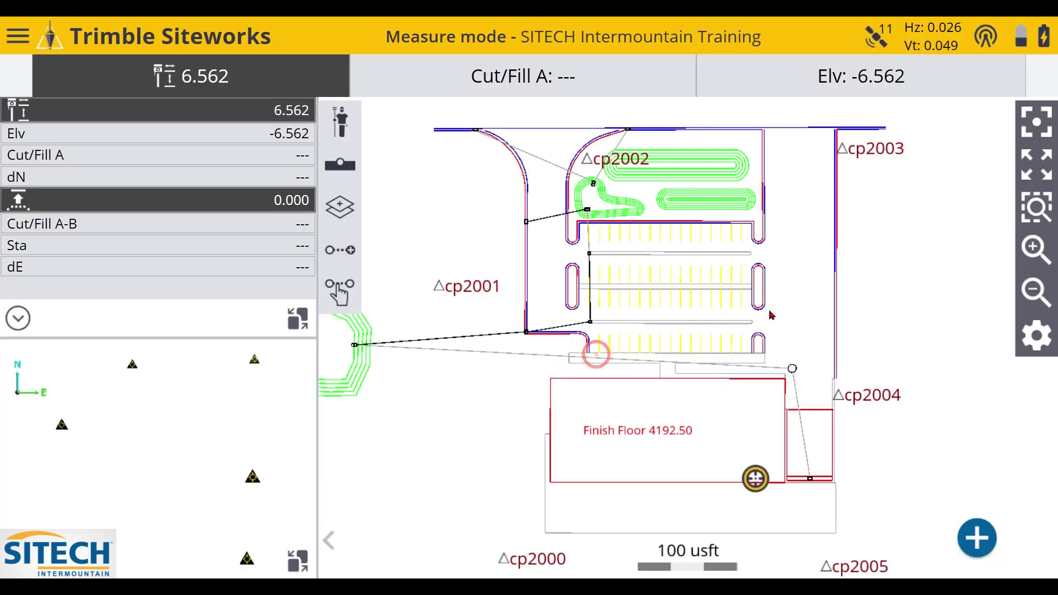
{"action": "left_click", "coordinate": [1036, 293]}
{"action": "left_click_drag", "start_coordinate": [903, 328], "coordinate": [849, 306]}
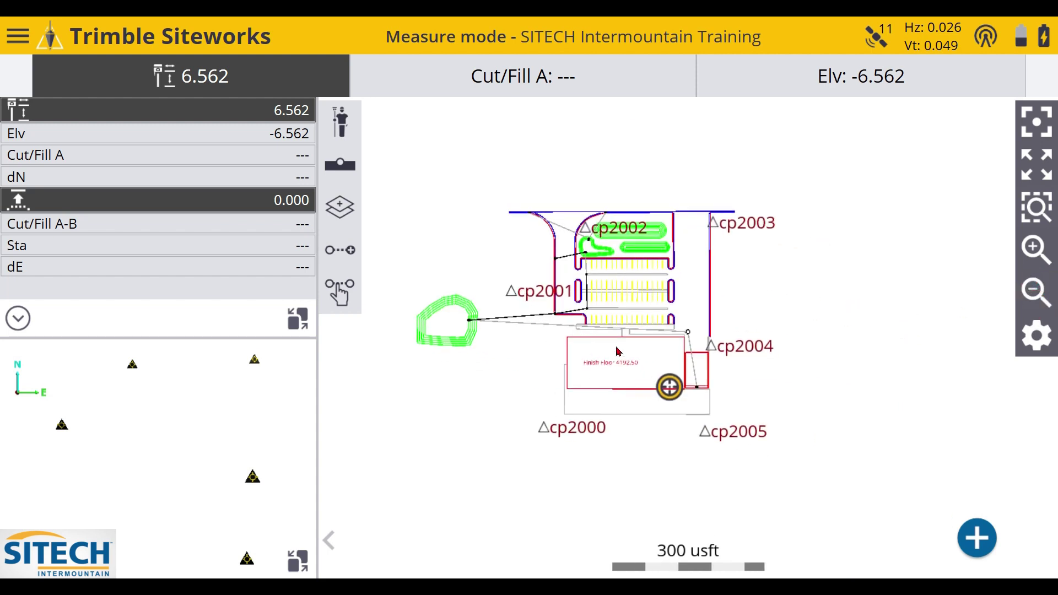
- Uncheck Project map on the Design tab of Map Options to show only storm drain lines
{"action": "left_click", "coordinate": [1042, 340]}
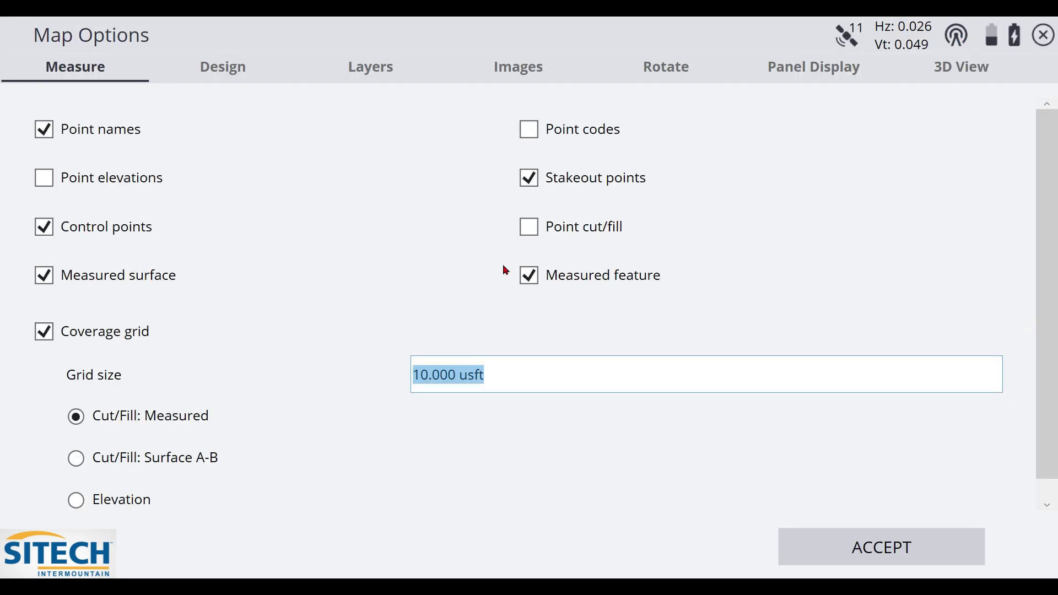
{"action": "left_click", "coordinate": [228, 76]}
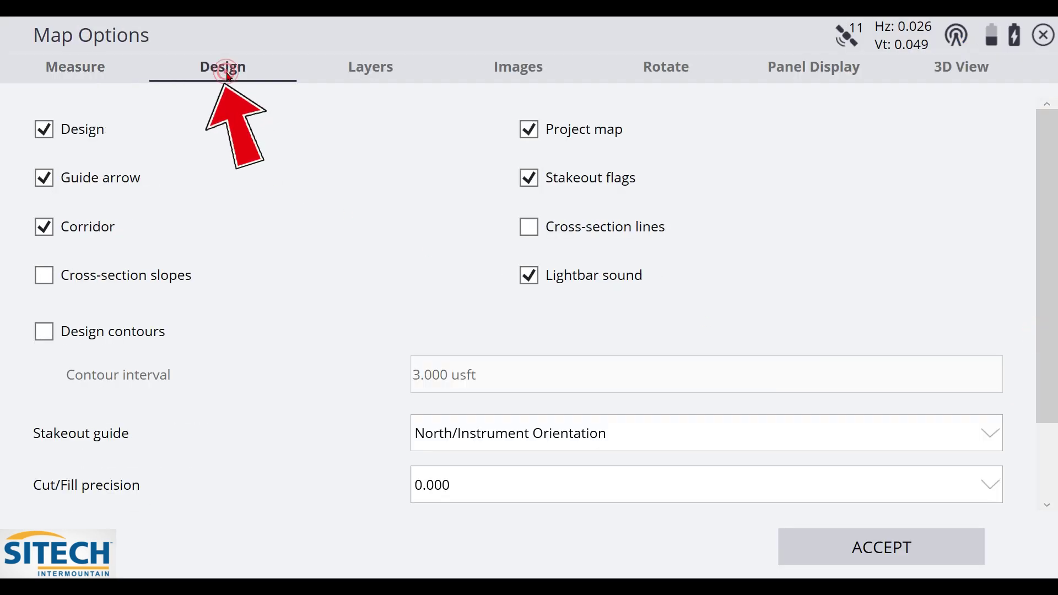
{"action": "left_click", "coordinate": [532, 132]}
{"action": "left_click", "coordinate": [815, 543]}
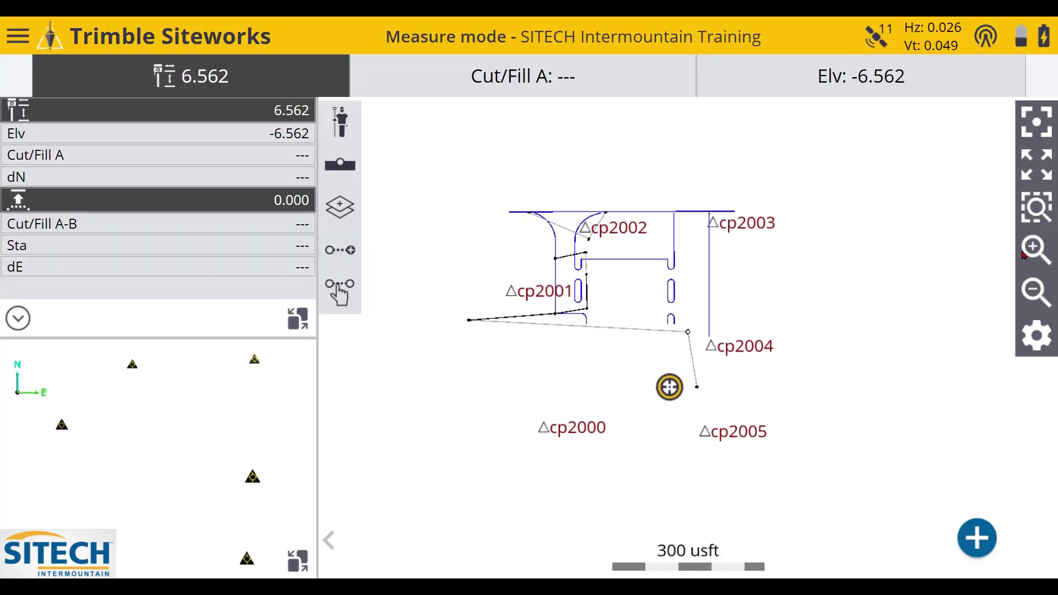
{"action": "left_click", "coordinate": [1028, 251]}
{"action": "left_click_drag", "start_coordinate": [874, 272], "coordinate": [872, 308]}
{"action": "left_click", "coordinate": [1032, 291]}
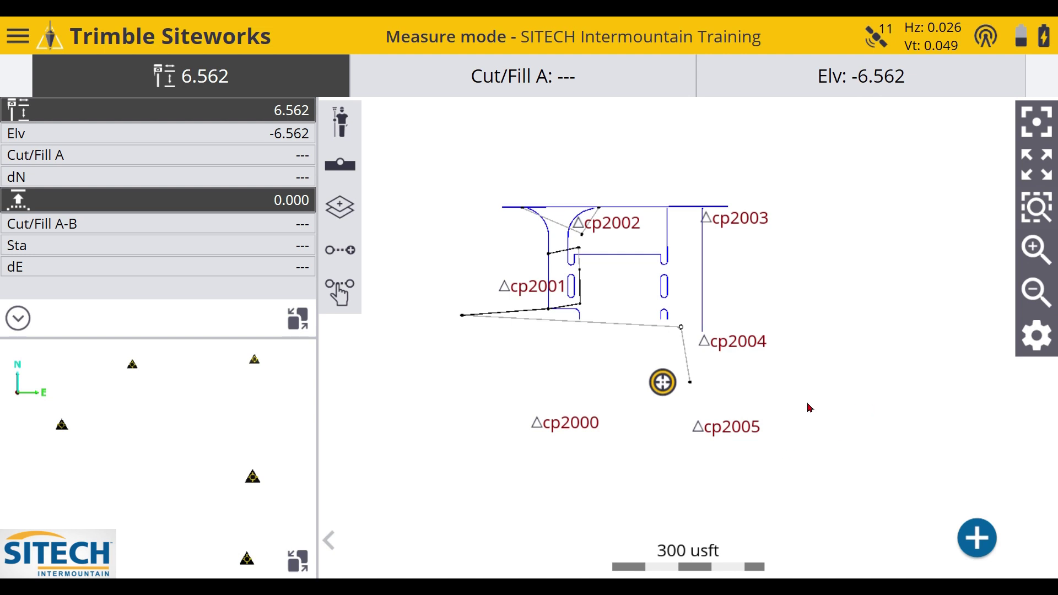
{"action": "left_click", "coordinate": [1037, 250]}
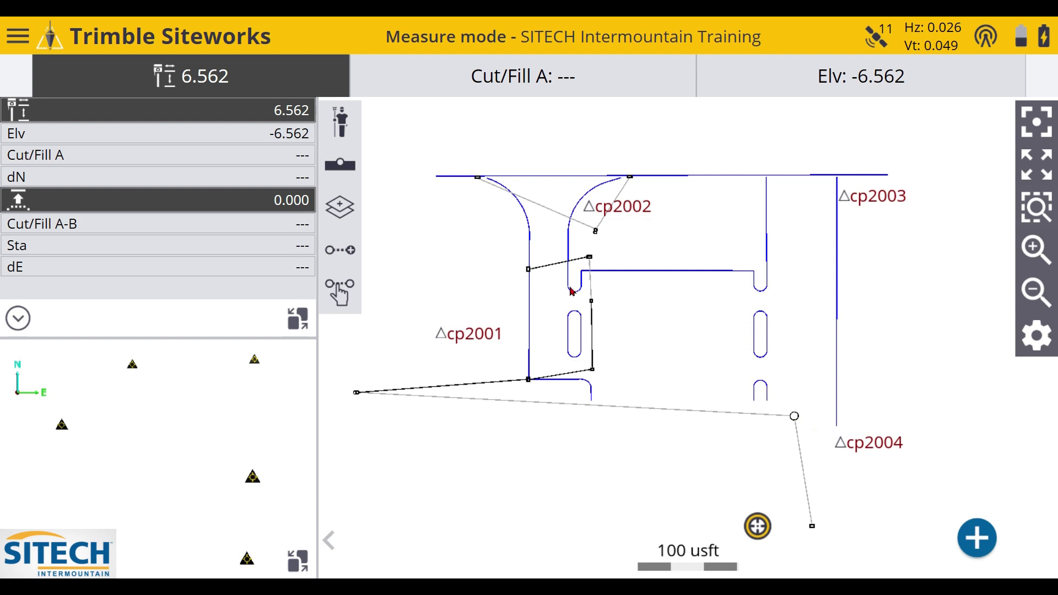
{"action": "left_click", "coordinate": [672, 270]}
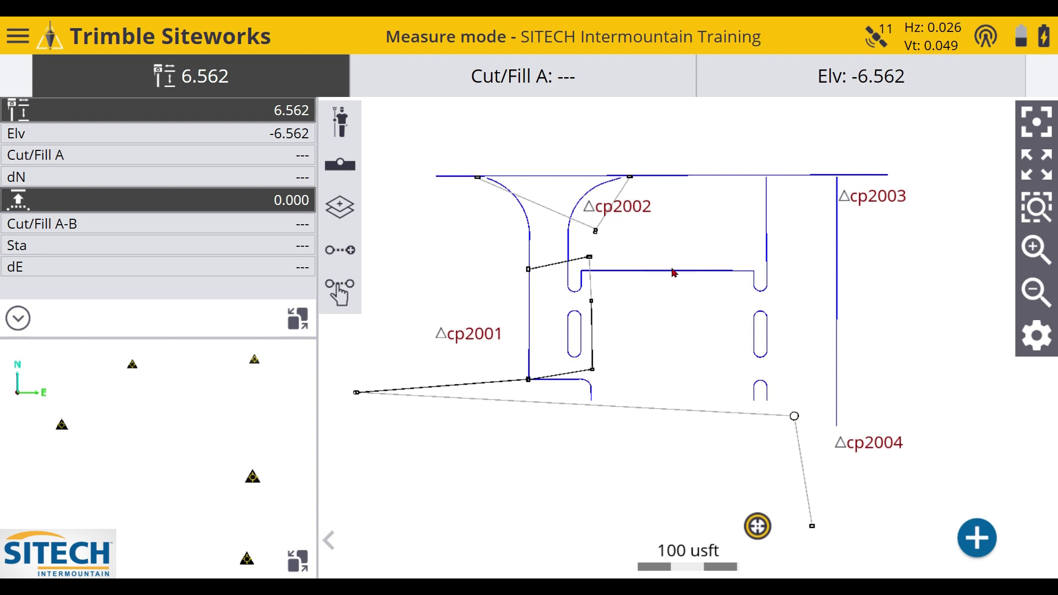